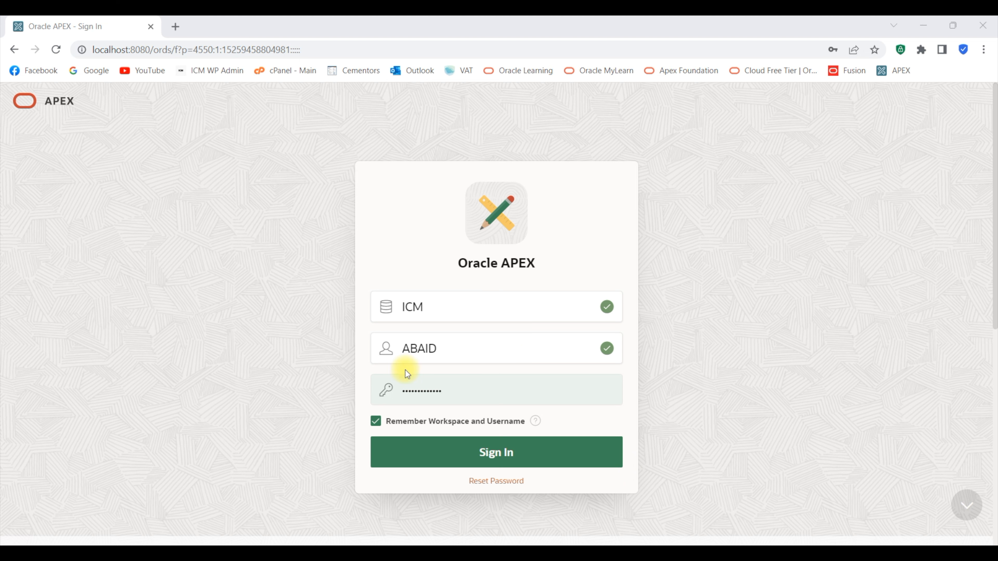
# Sign in to the ICM workspace and start a blank new application in App Builder
pyautogui.click(526, 456)
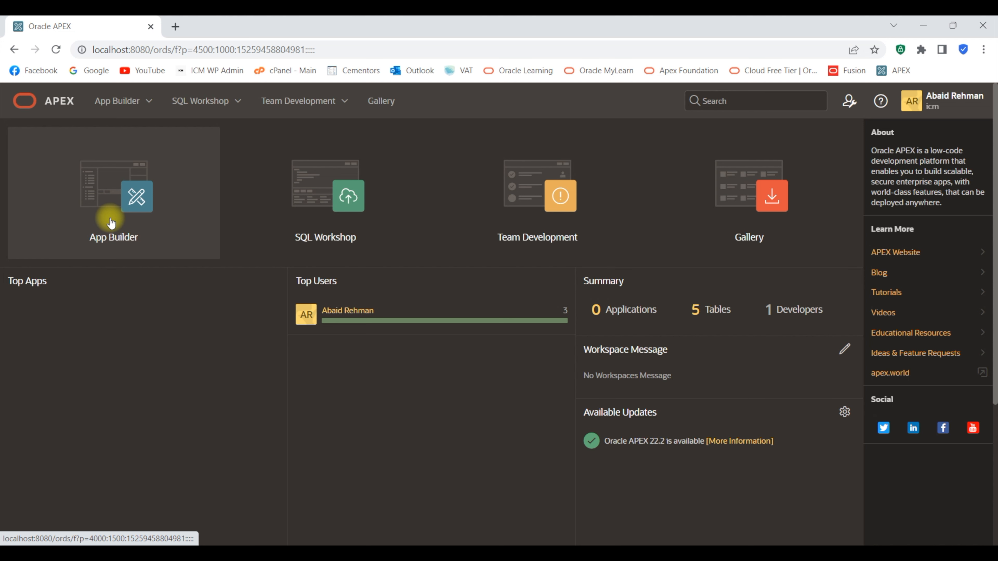
pyautogui.click(113, 199)
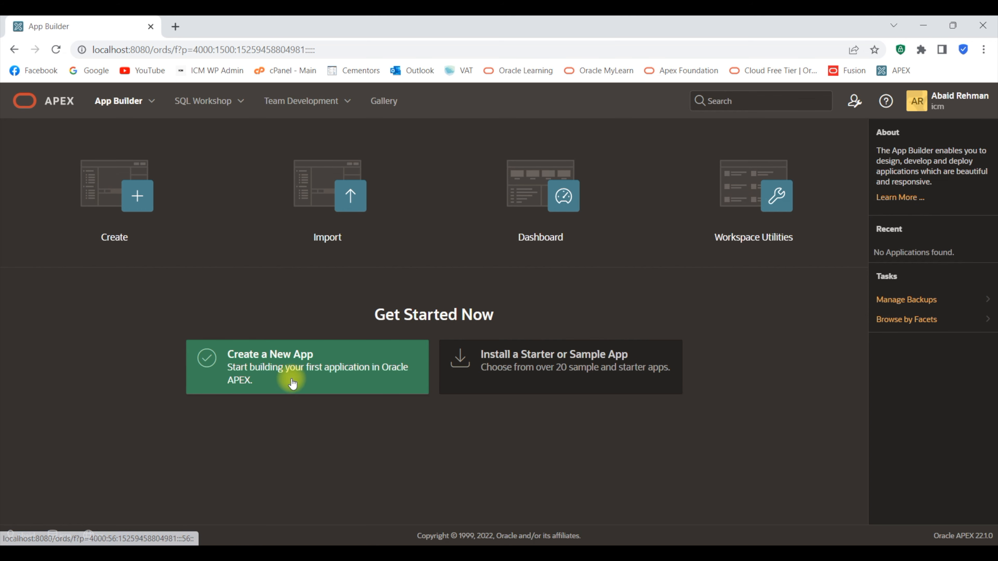
pyautogui.click(354, 370)
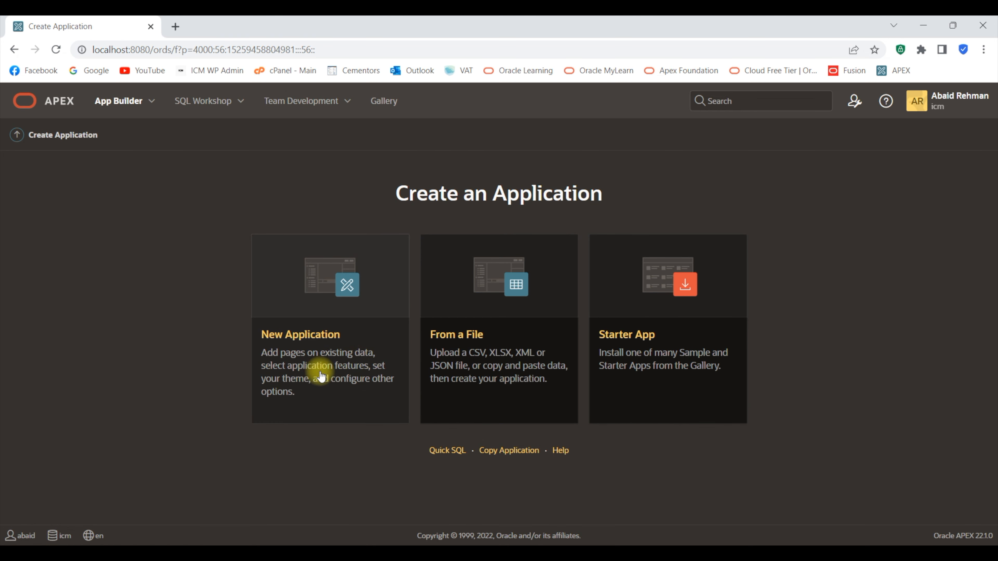
pyautogui.click(333, 344)
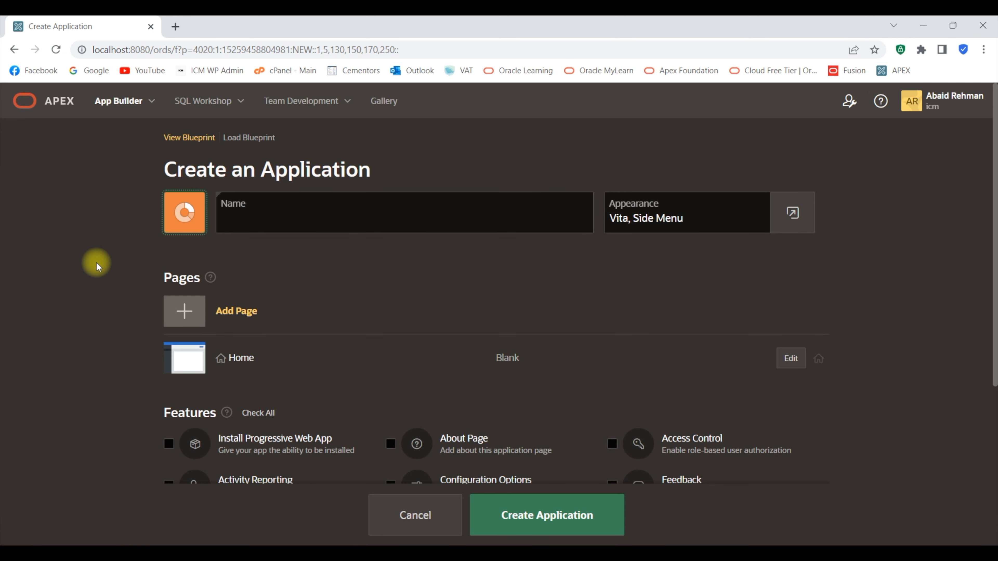
# Name the new application ICMHRApp
pyautogui.scroll(-6, 97, 277)
pyautogui.scroll(5, 87, 300)
pyautogui.scroll(1, 87, 301)
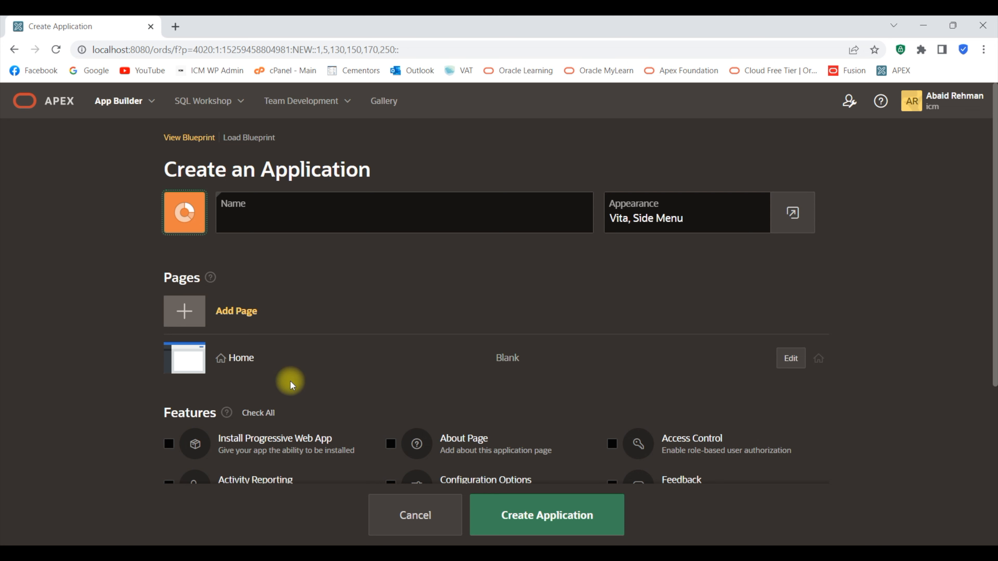
pyautogui.click(256, 206)
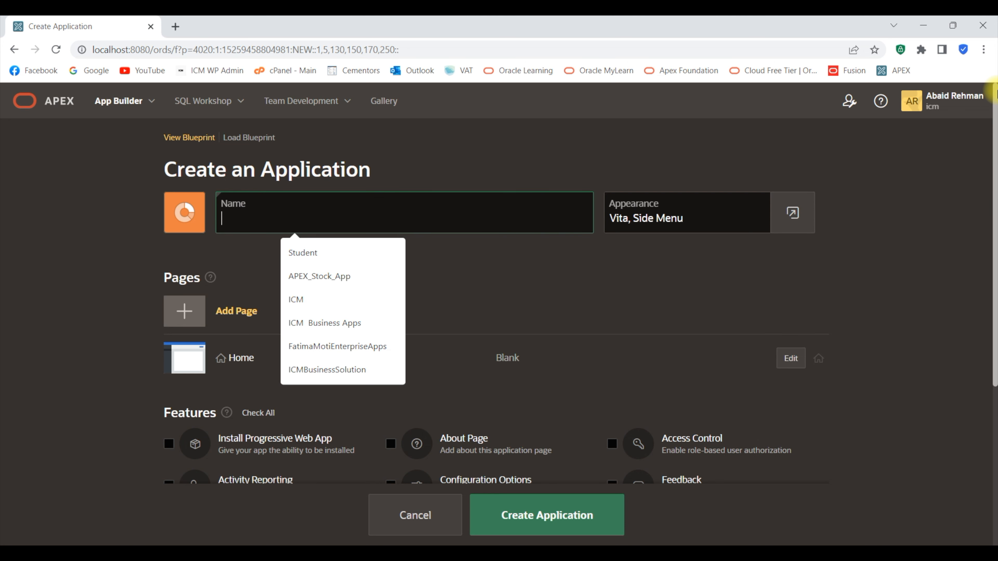
pyautogui.write('E')
pyautogui.press('BackSpace')
pyautogui.write('ICMHRApp')
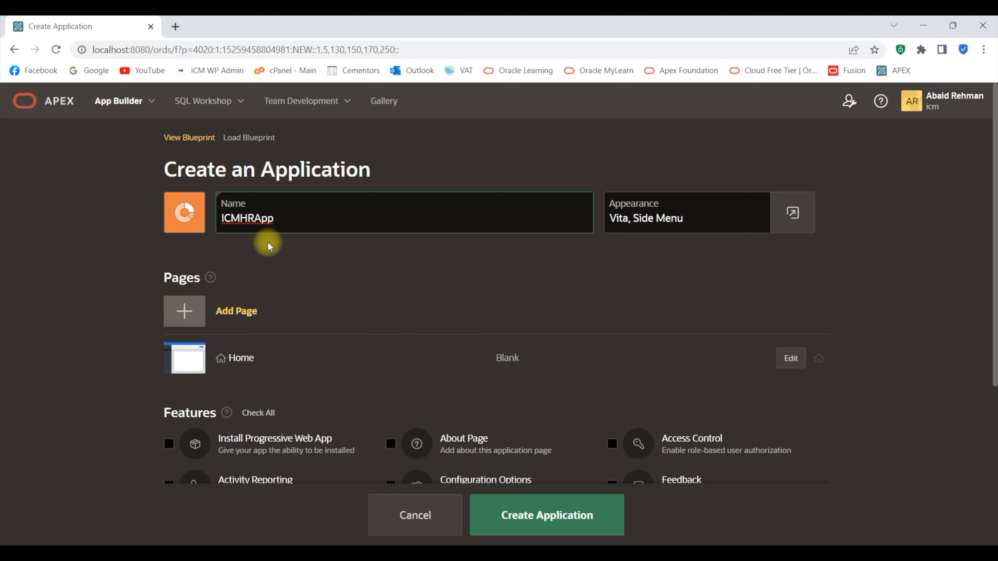
# Replace HR with ERP so the application name reads ICMERPApp, and open the application icon chooser
pyautogui.doubleClick(246, 219)
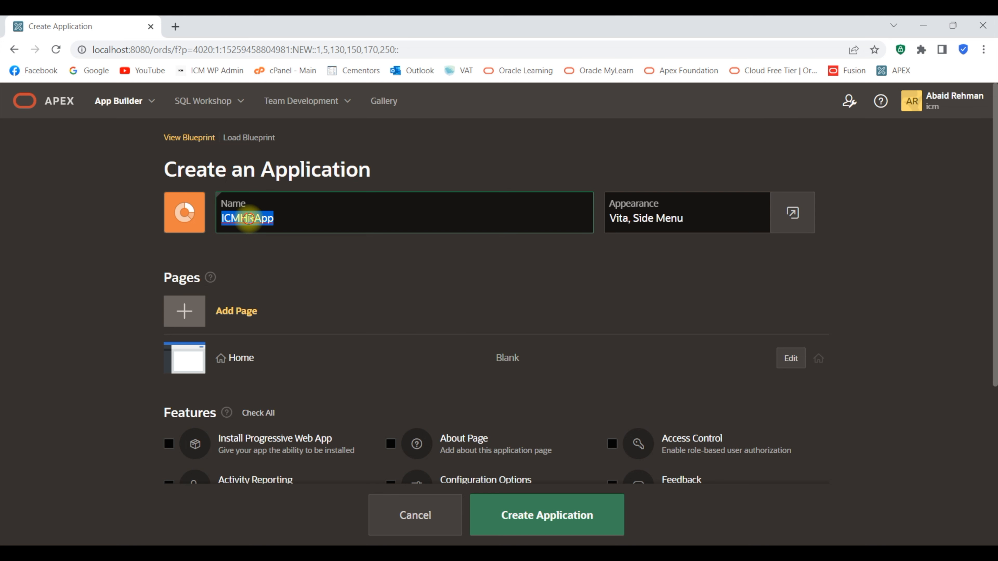
pyautogui.click(254, 218)
pyautogui.moveTo(255, 218); pyautogui.dragTo(238, 219)
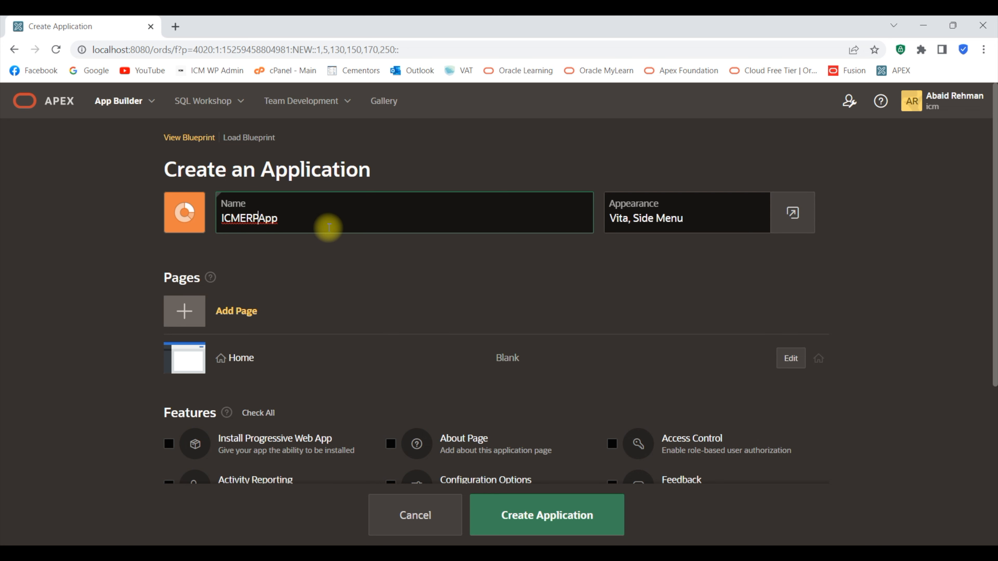
pyautogui.click(191, 222)
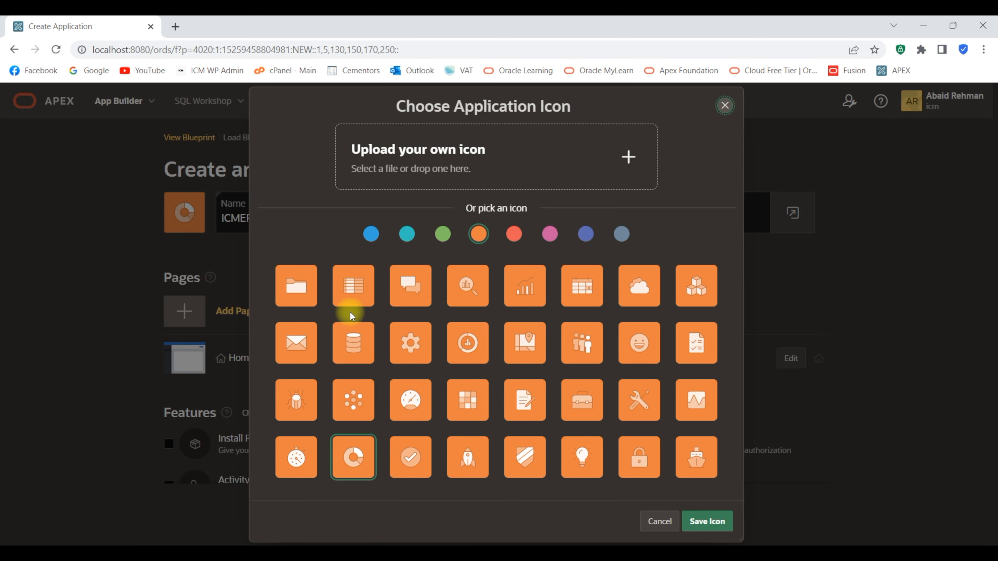
# Try several preset icon colours, pick the cloud icon in grey-blue, and dismiss the CCleaner notification
pyautogui.click(409, 235)
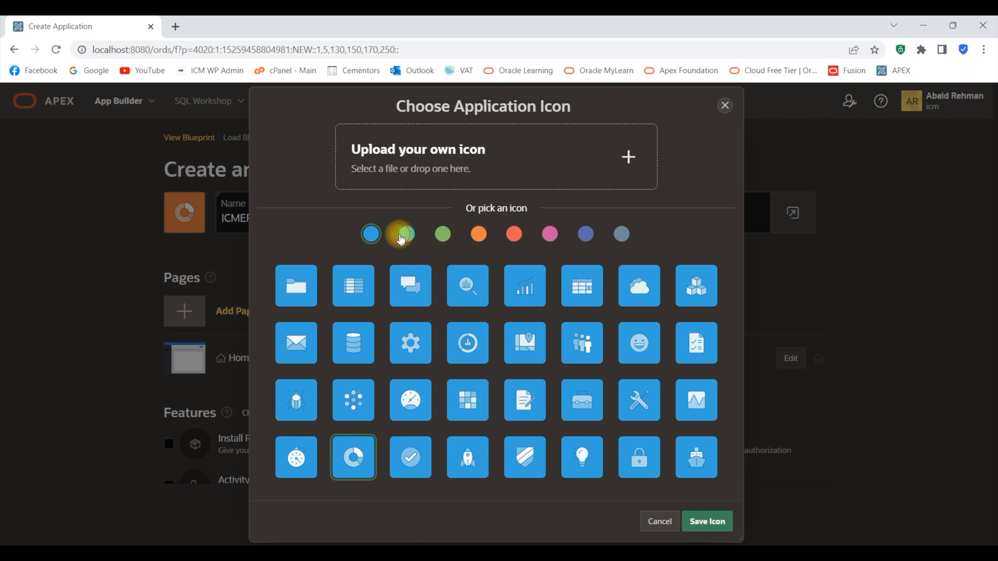
pyautogui.click(443, 235)
pyautogui.click(478, 235)
pyautogui.click(550, 234)
pyautogui.click(624, 236)
pyautogui.click(639, 286)
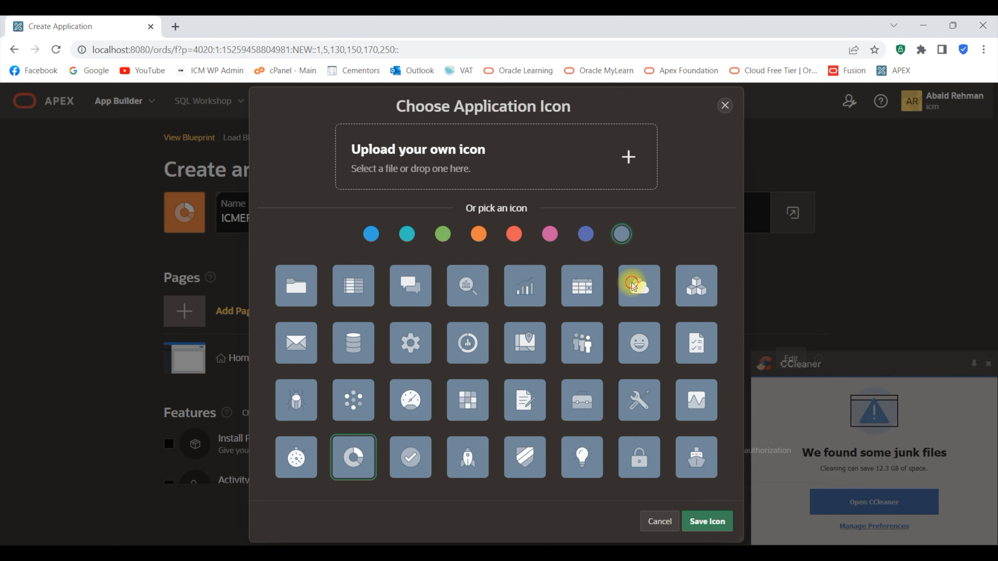
pyautogui.click(989, 364)
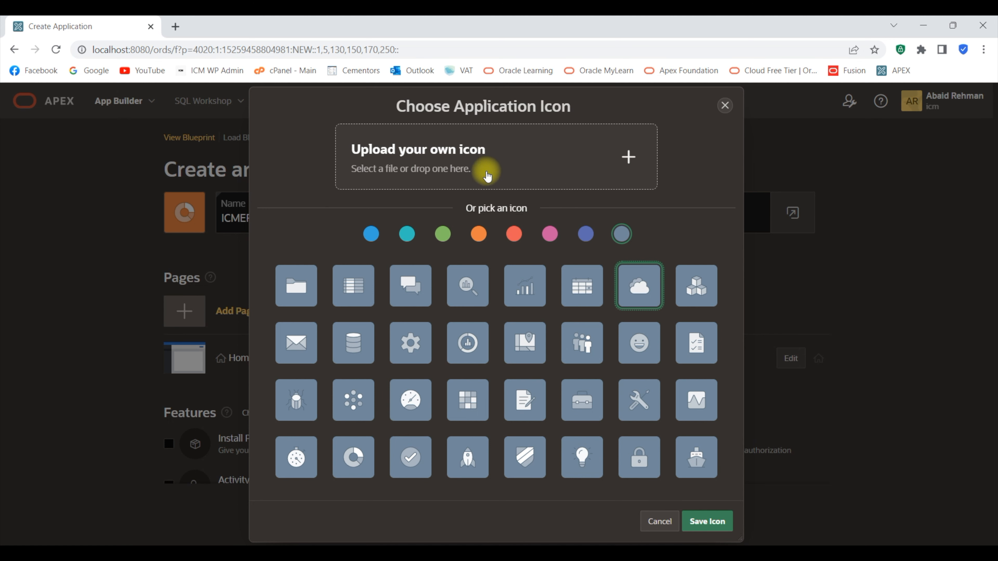
# Upload the ICM-Software-House image, enlarge the logo within the crop frame, and save it as the application icon
pyautogui.click(627, 158)
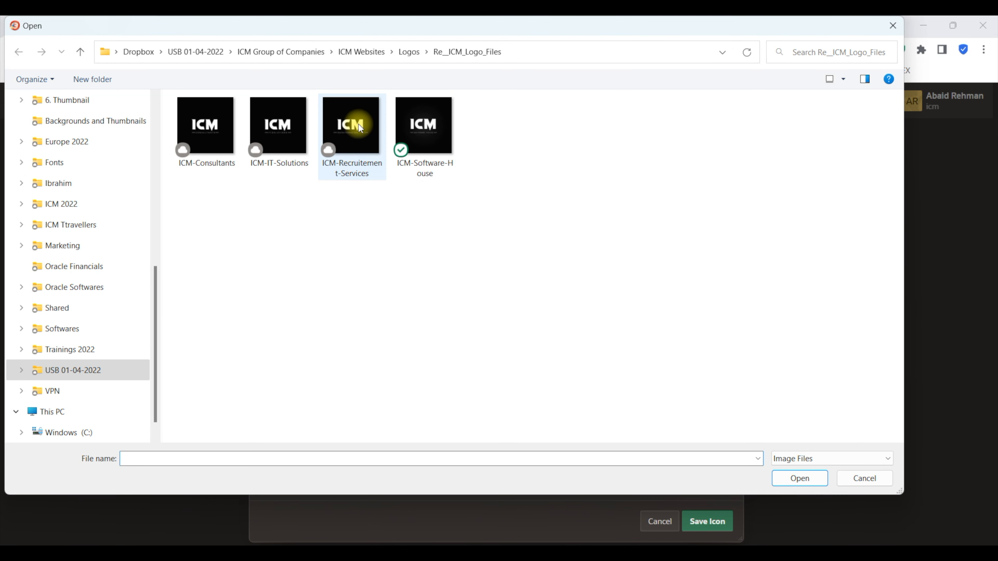
pyautogui.click(420, 126)
pyautogui.click(799, 478)
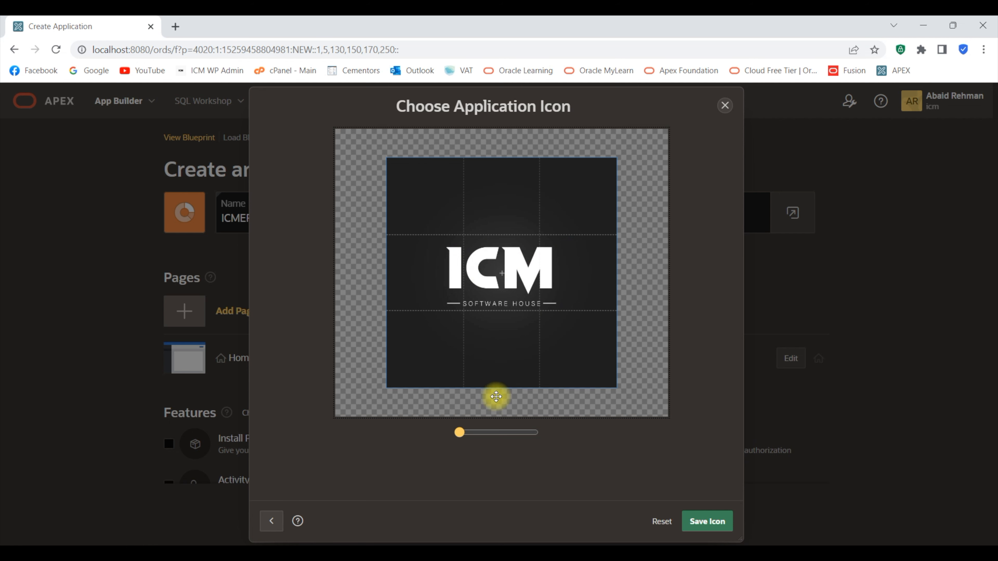
pyautogui.moveTo(458, 432); pyautogui.dragTo(504, 442)
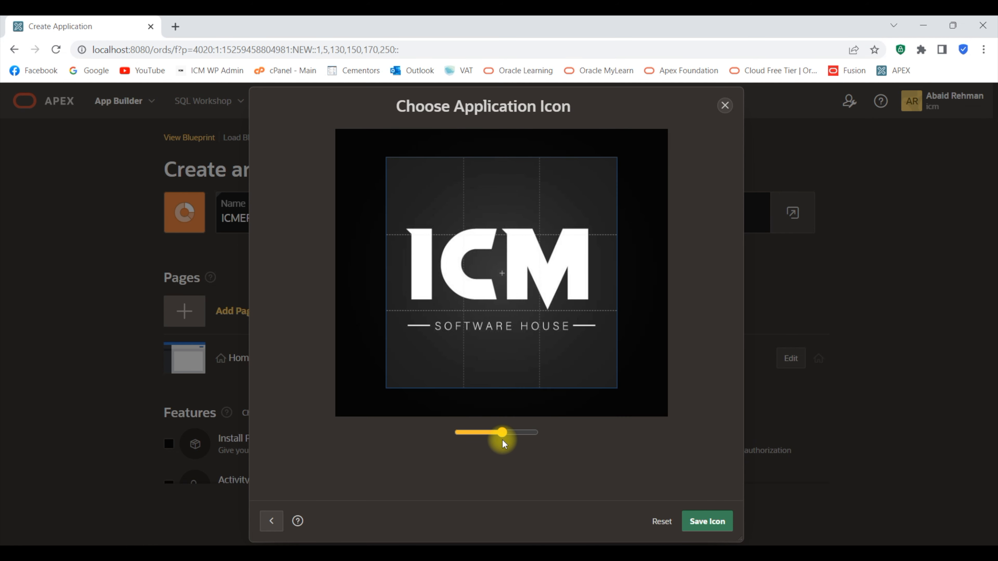
pyautogui.click(718, 522)
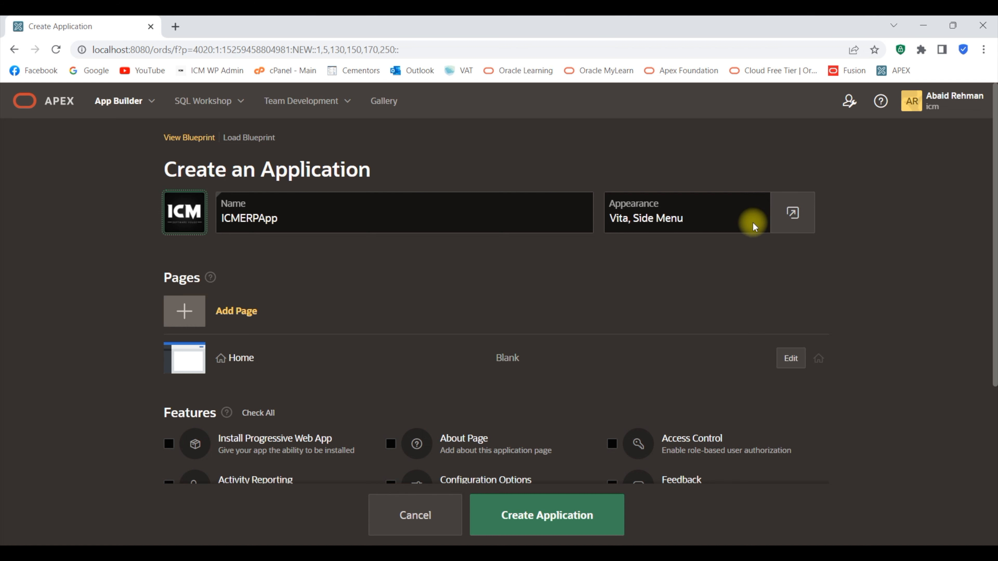
# Compare the theme styles in the application's appearance settings and choose Vita - Dark
pyautogui.click(792, 212)
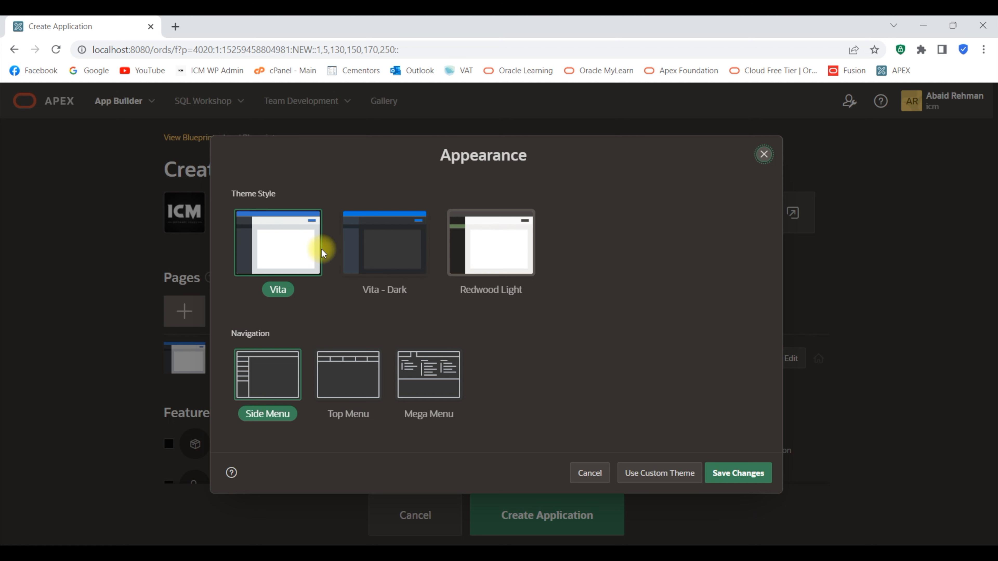
pyautogui.click(380, 253)
pyautogui.click(512, 257)
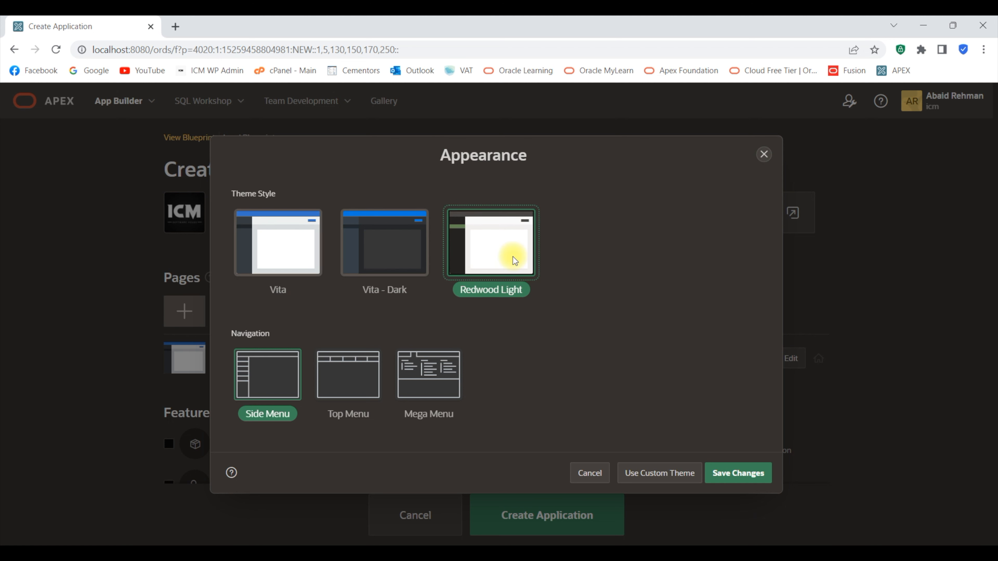
pyautogui.click(270, 245)
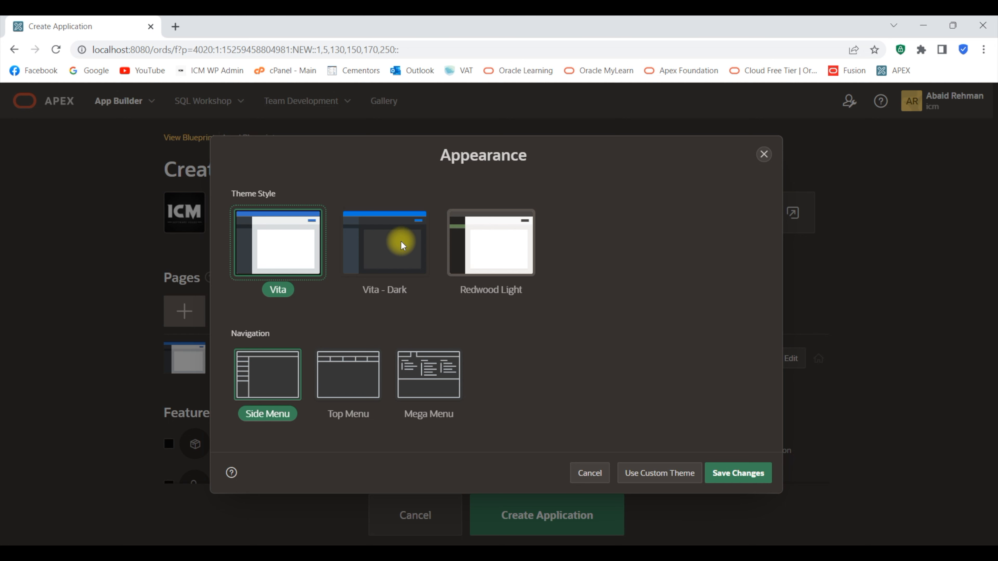
pyautogui.click(425, 256)
pyautogui.click(500, 245)
pyautogui.click(391, 248)
pyautogui.click(291, 250)
pyautogui.click(381, 245)
pyautogui.click(469, 245)
pyautogui.click(377, 259)
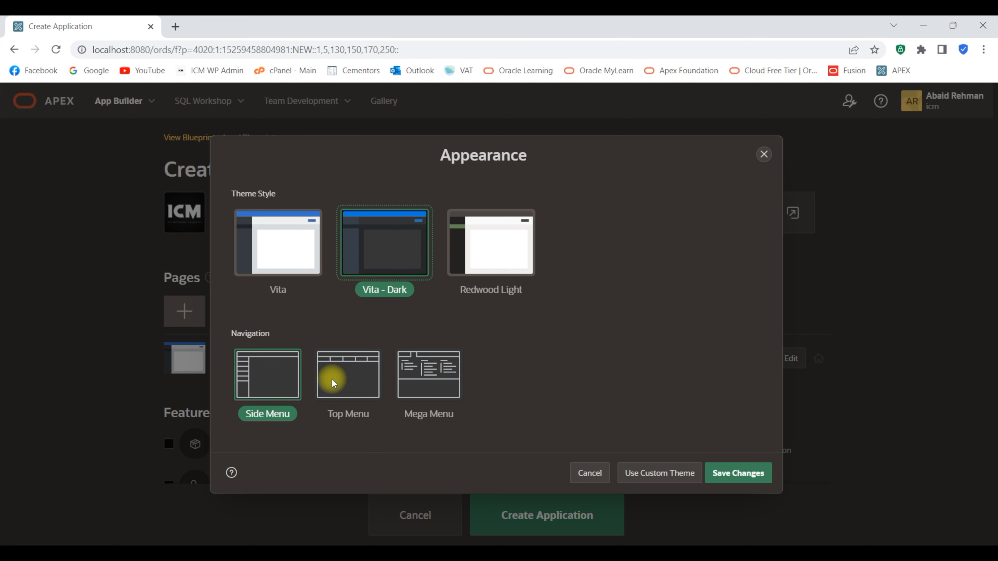
# Compare the navigation layouts, choose Side Menu, and save the appearance settings
pyautogui.click(348, 385)
pyautogui.click(447, 378)
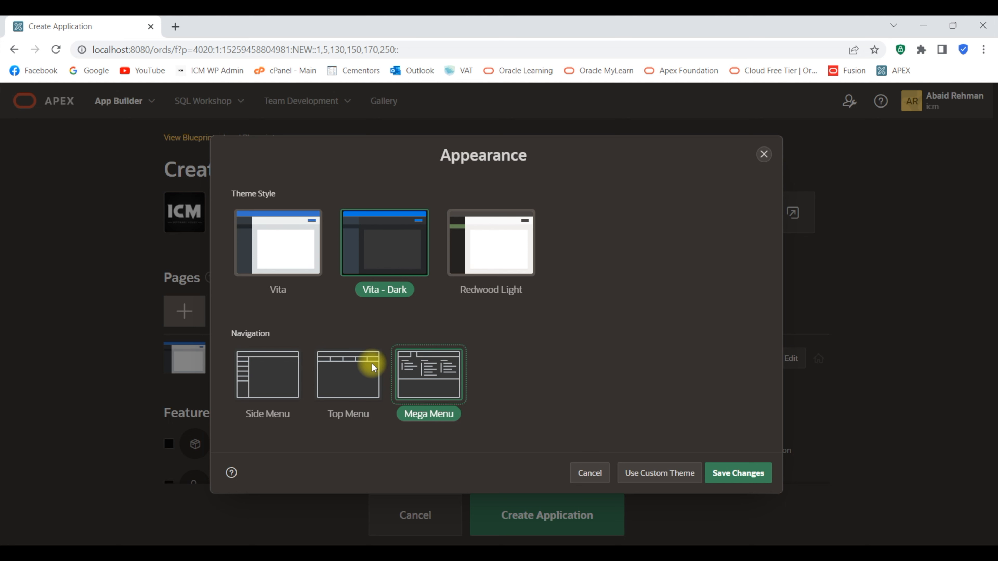
pyautogui.click(265, 388)
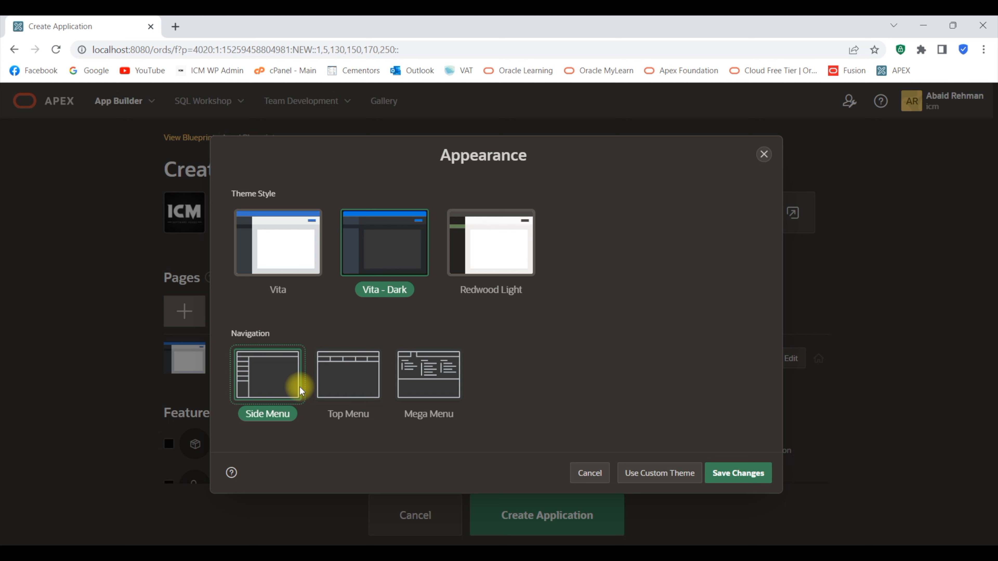
pyautogui.click(360, 376)
pyautogui.click(265, 377)
pyautogui.click(360, 379)
pyautogui.click(417, 380)
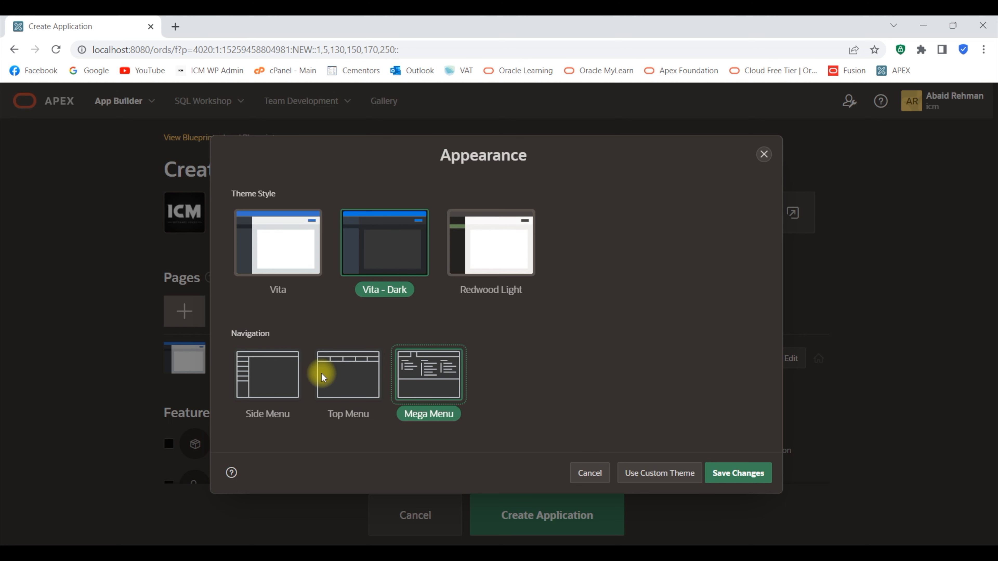
pyautogui.click(292, 387)
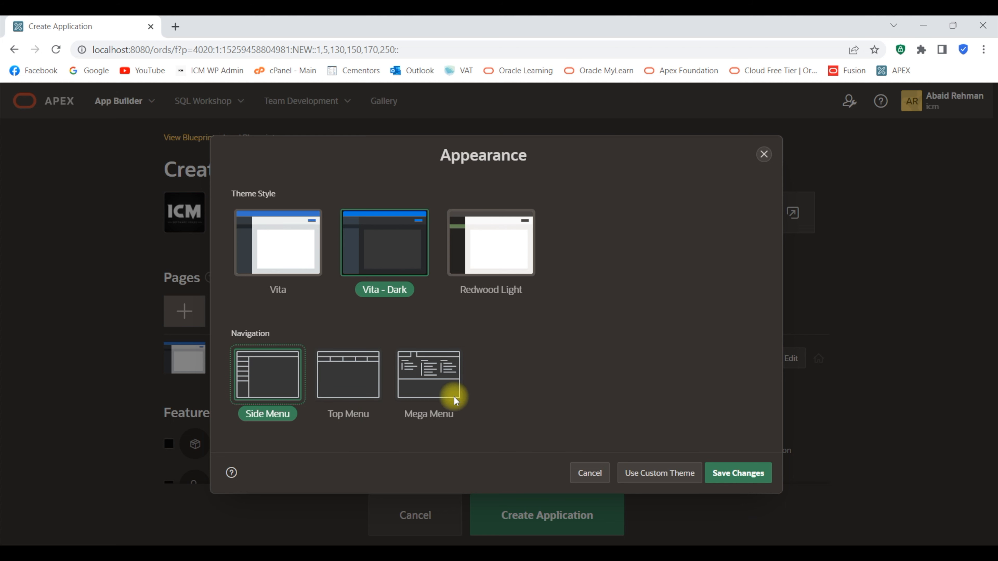
pyautogui.click(745, 477)
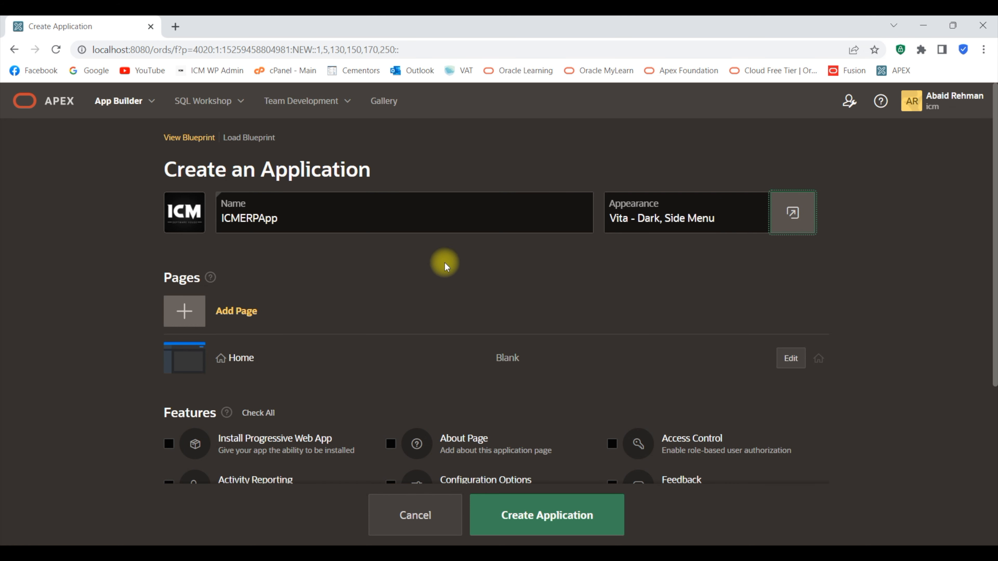
# Edit the Home page of the new application and rename it Dashboard
pyautogui.scroll(-3, 550, 253)
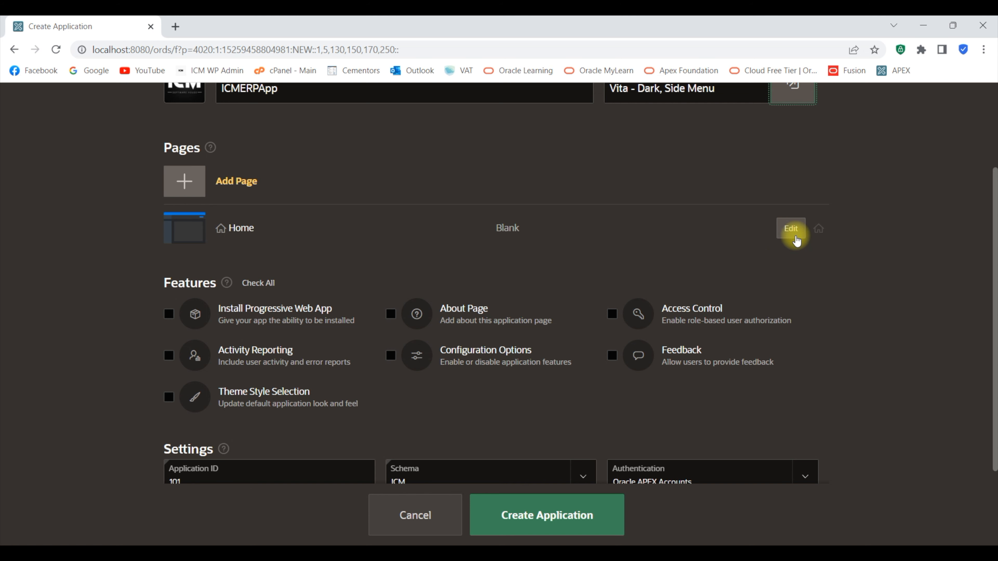
pyautogui.click(791, 230)
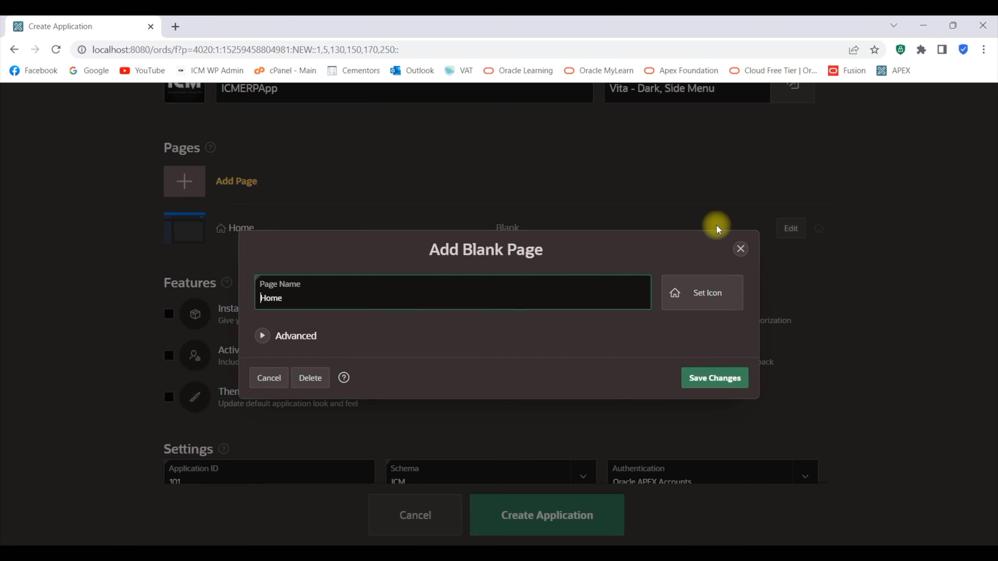
pyautogui.doubleClick(272, 298)
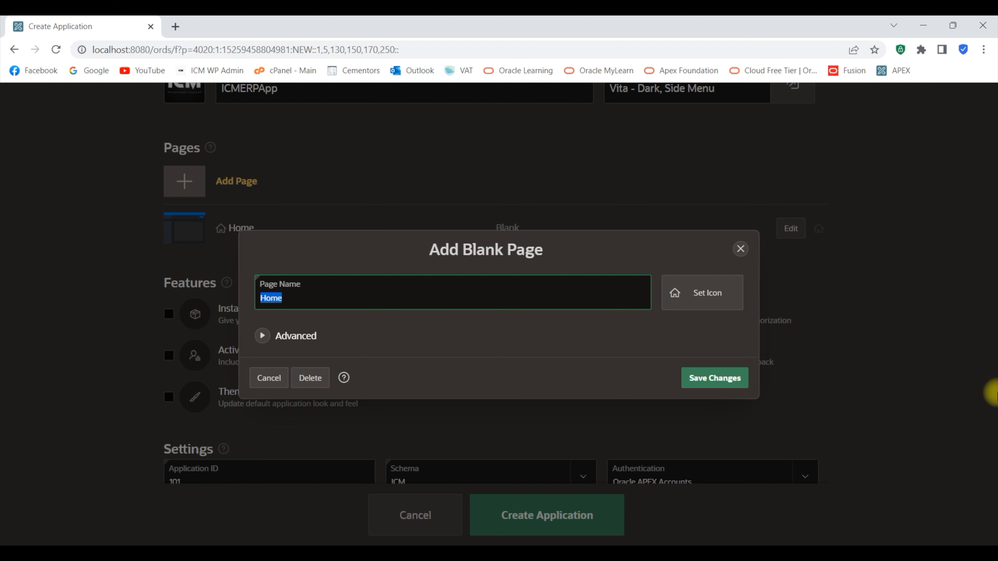
pyautogui.write('Dash')
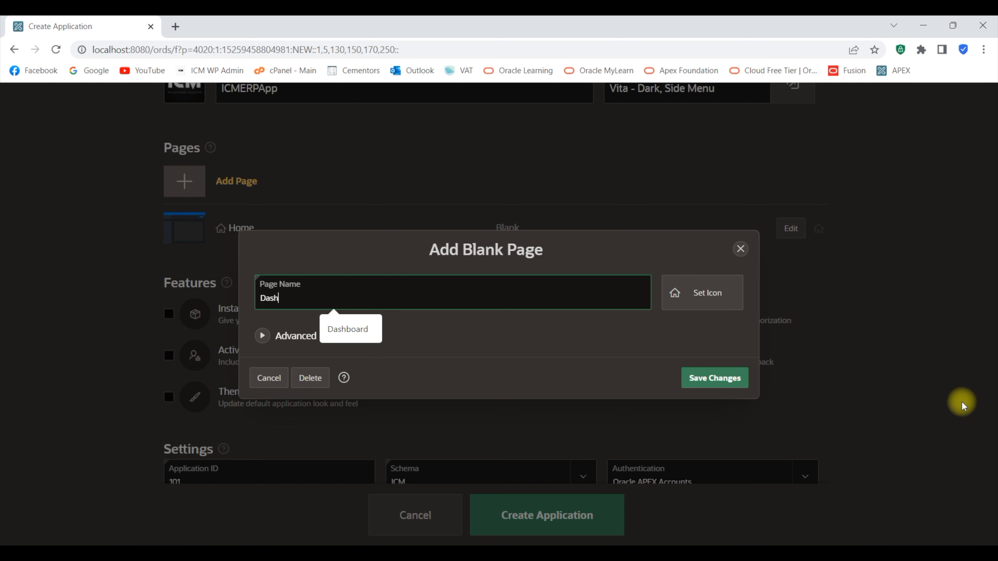
pyautogui.write('board')
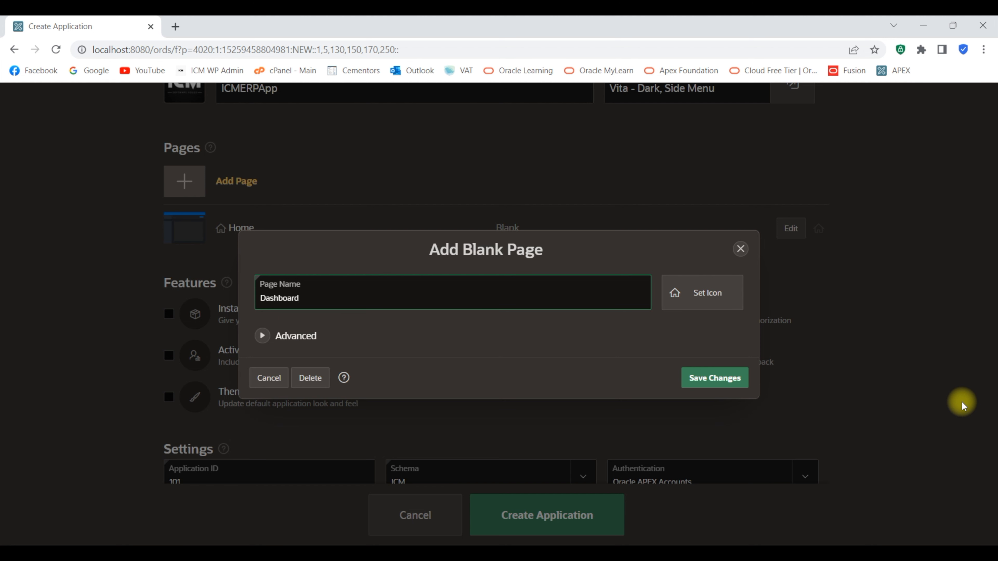
# Give the Dashboard page a grid-style icon from the icon library and save the page changes
pyautogui.click(721, 306)
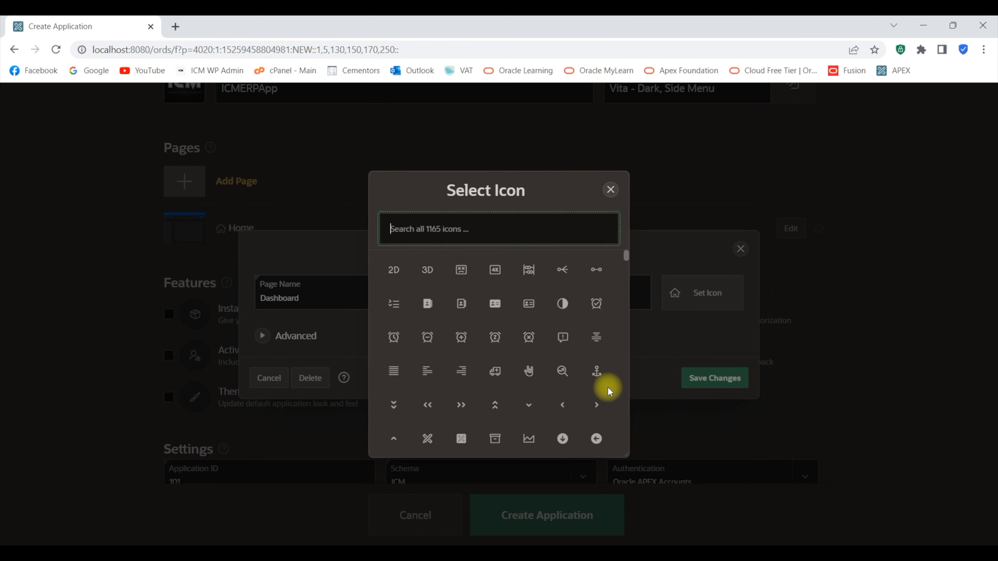
pyautogui.scroll(-4, 546, 383)
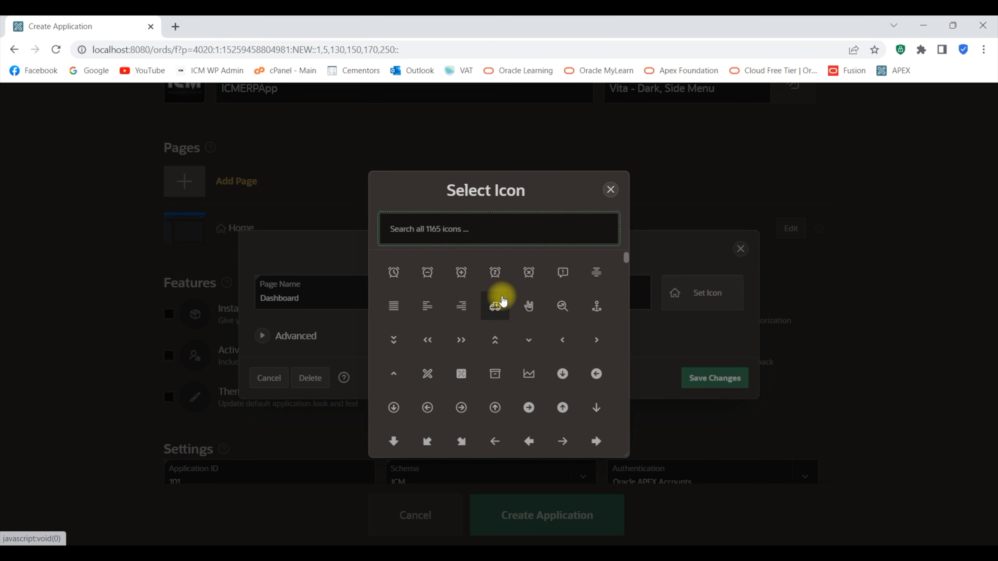
pyautogui.scroll(-4, 506, 340)
pyautogui.click(529, 283)
pyautogui.click(715, 379)
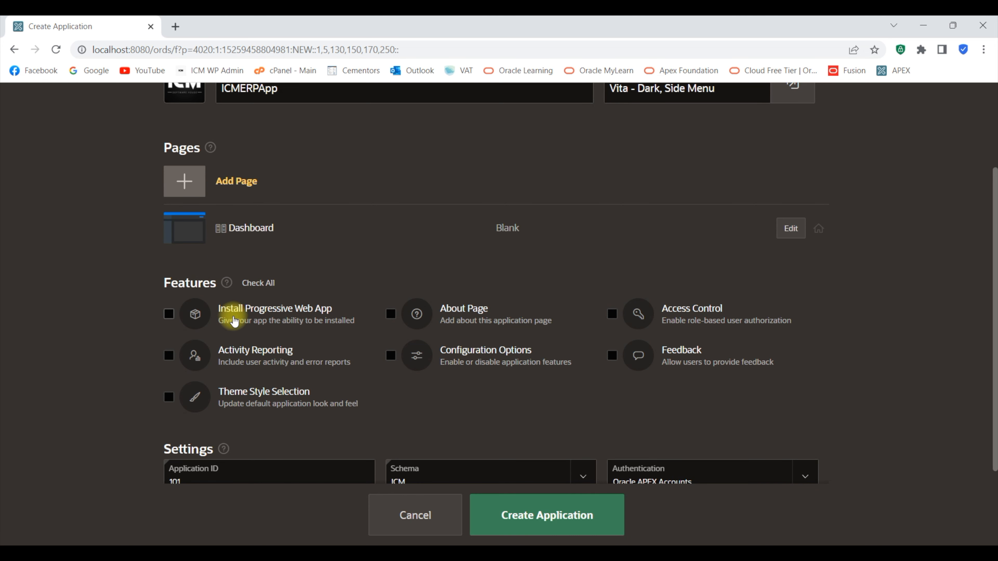
pyautogui.scroll(2, 201, 332)
pyautogui.scroll(-2, 207, 345)
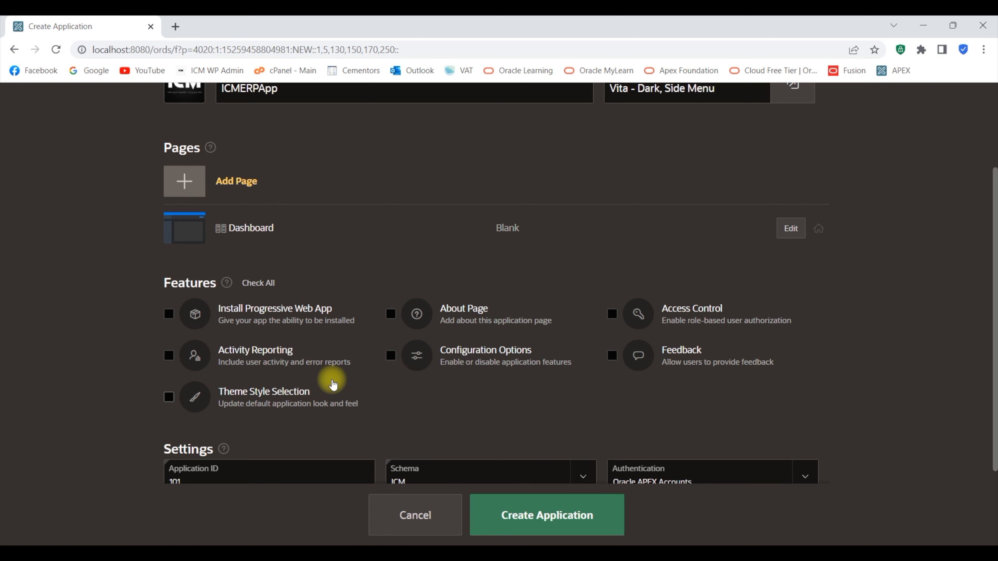
# Review the new application's features, settings and authentication options, and try enabling all features before clearing them again
pyautogui.scroll(-2, 324, 369)
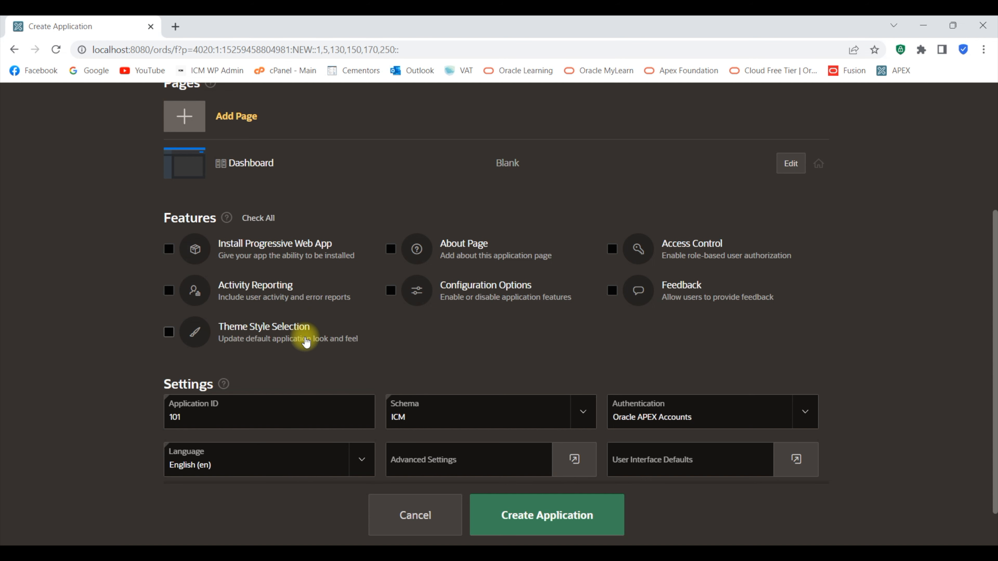
pyautogui.scroll(-2, 254, 424)
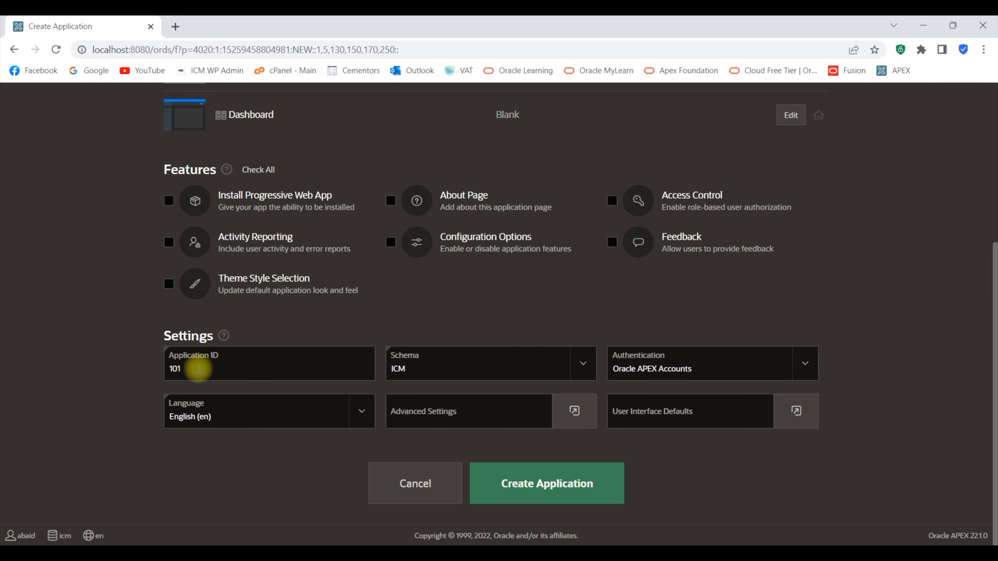
pyautogui.click(805, 364)
pyautogui.click(804, 364)
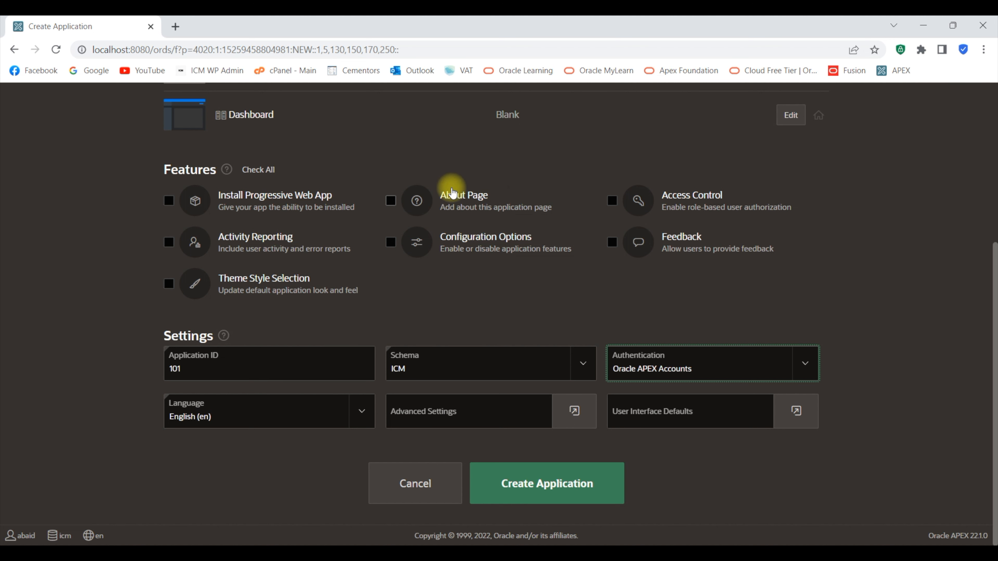
pyautogui.click(263, 172)
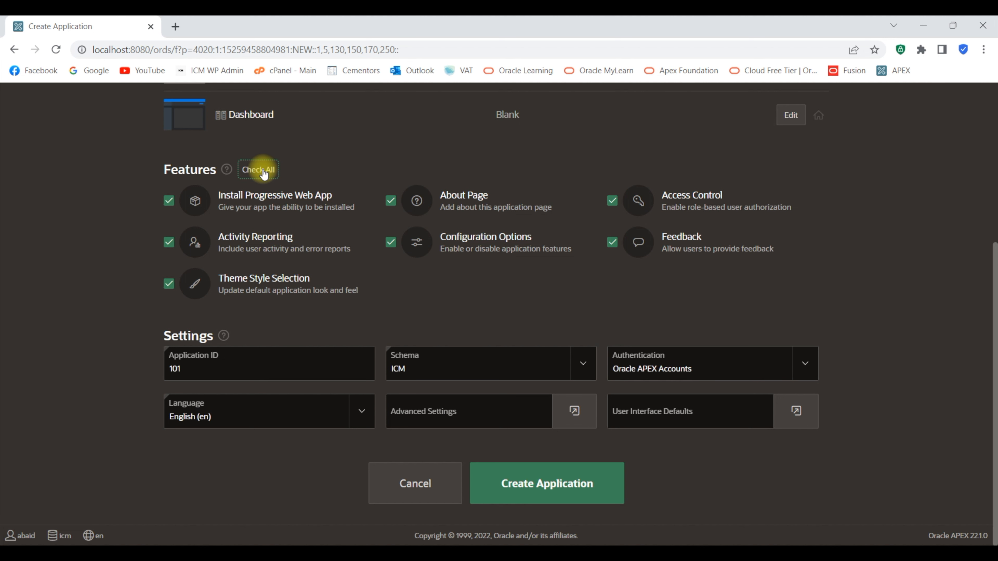
pyautogui.click(264, 172)
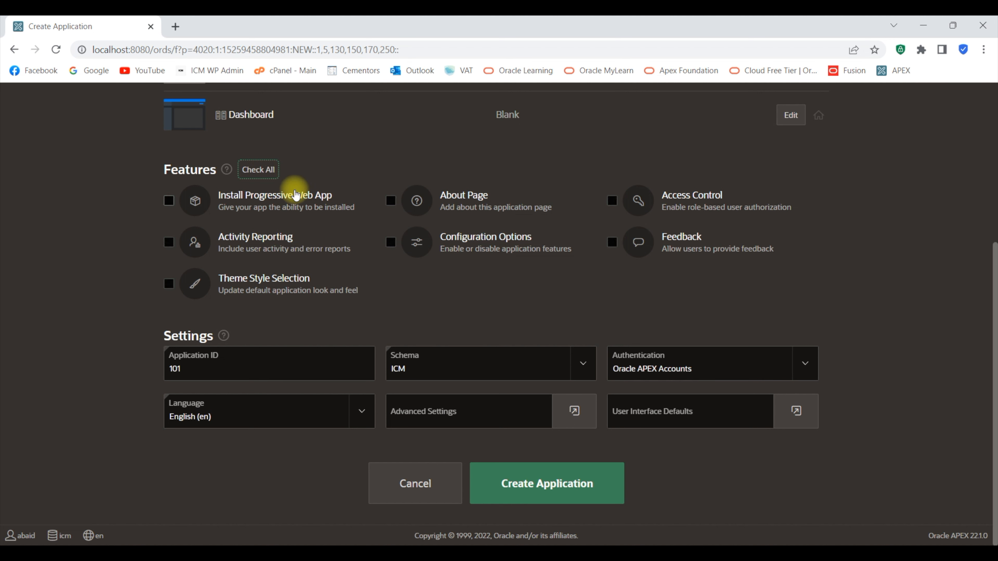
# Start a new Form page named Employee for the application and base it on the EMP table
pyautogui.scroll(5, 303, 260)
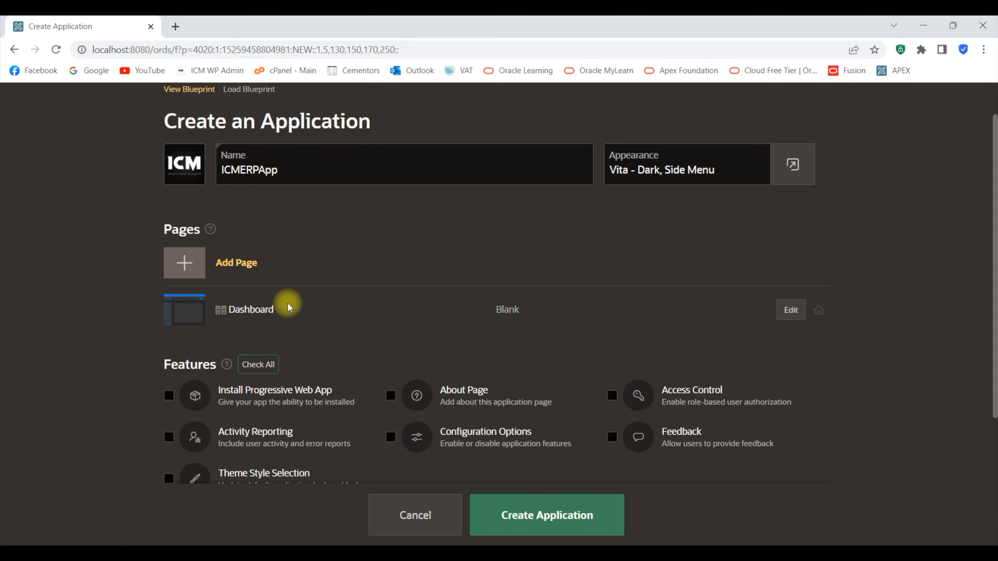
pyautogui.scroll(1, 285, 306)
pyautogui.scroll(-2, 325, 323)
pyautogui.scroll(-1, 325, 323)
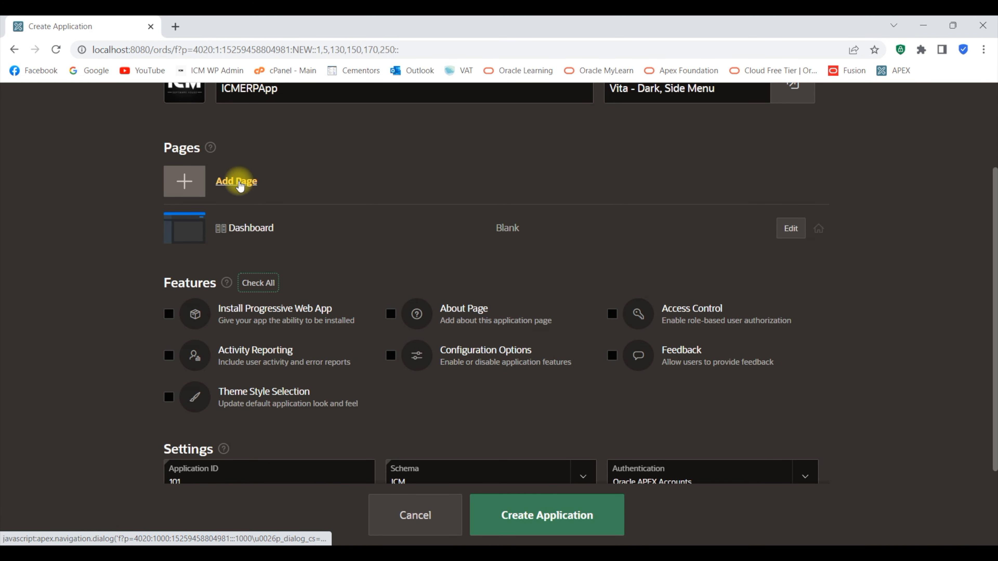
pyautogui.click(234, 182)
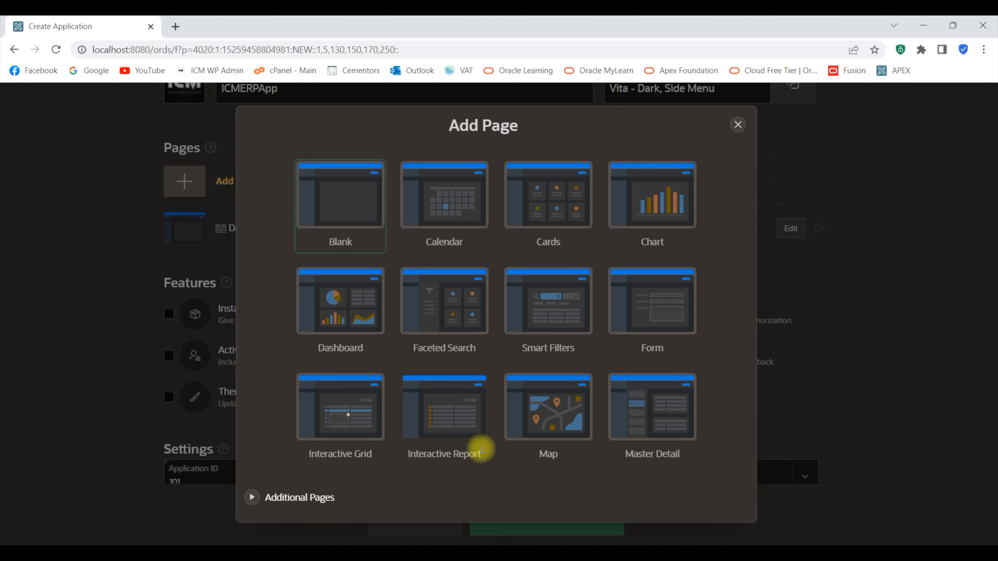
pyautogui.click(651, 308)
pyautogui.write('Employee')
pyautogui.click(727, 216)
pyautogui.click(315, 275)
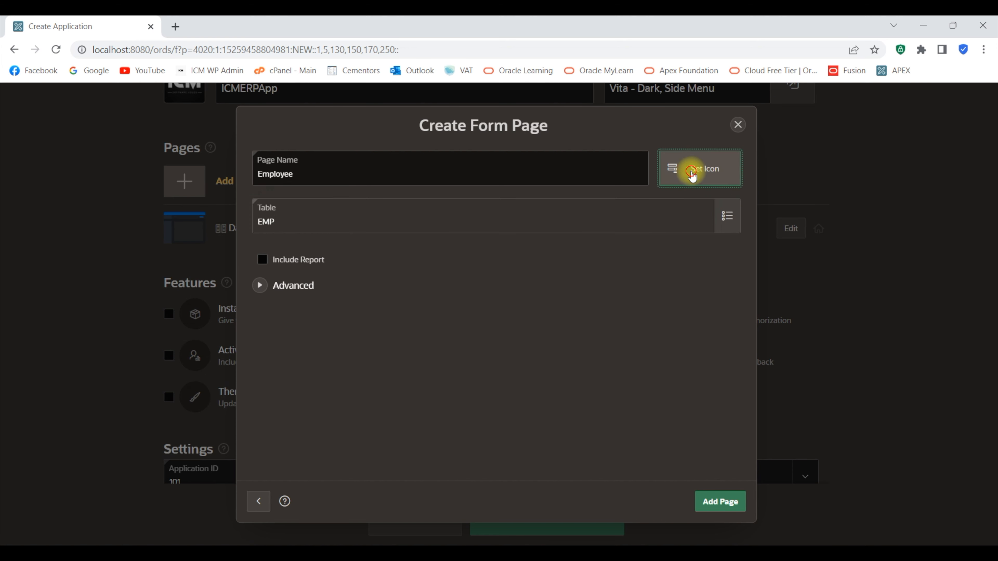
# Search the icon library for "em" and give the Employee page a hierarchy-style icon
pyautogui.click(693, 177)
pyautogui.scroll(-1, 550, 367)
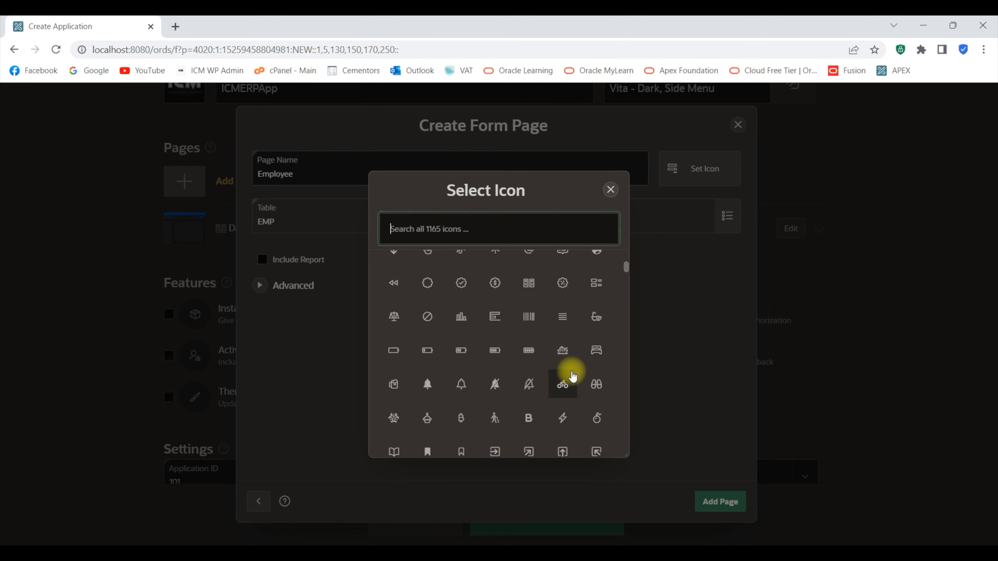
pyautogui.scroll(-5, 568, 376)
pyautogui.scroll(-3, 590, 370)
pyautogui.scroll(-10, 581, 354)
pyautogui.write('emp')
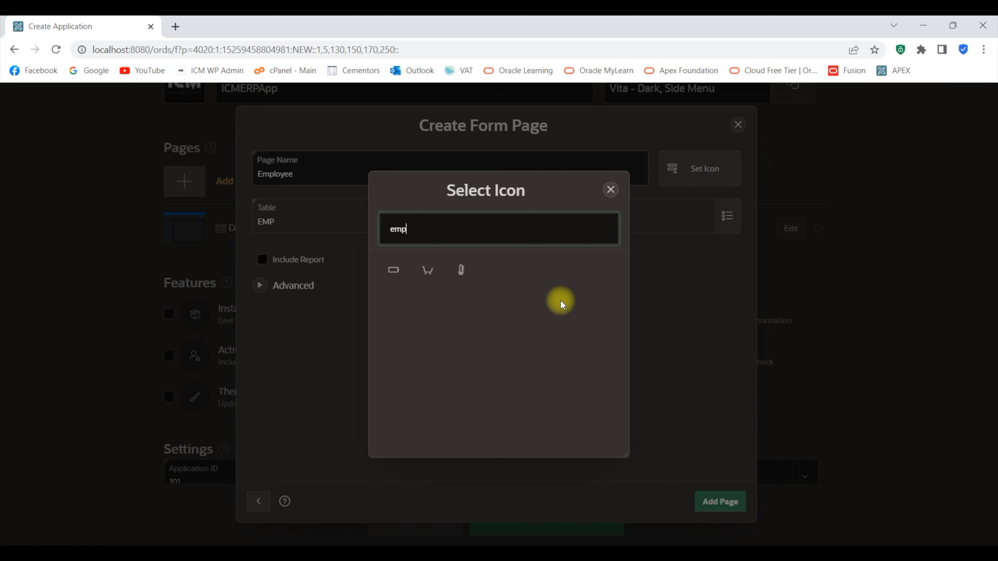
pyautogui.press('BackSpace')
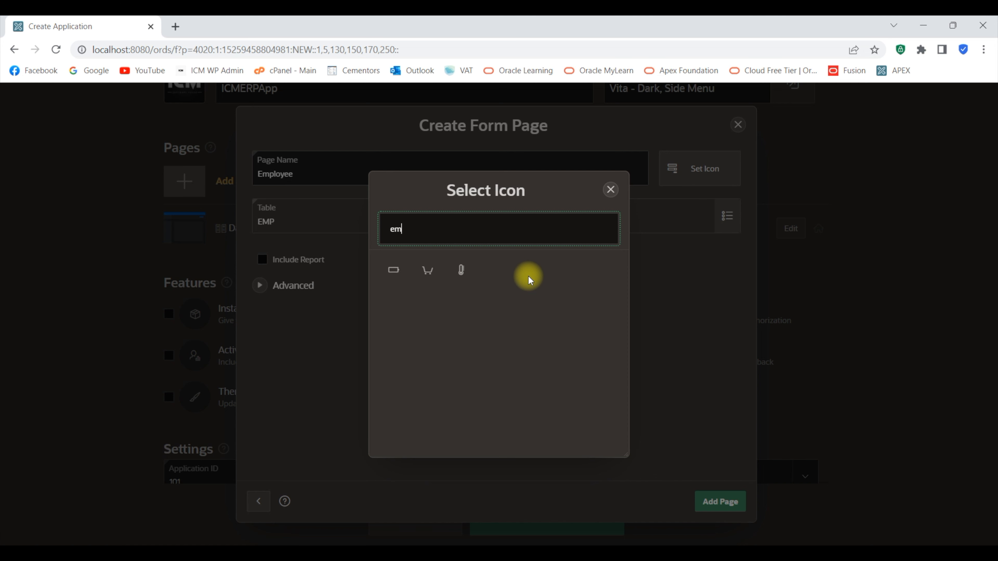
pyautogui.scroll(-10, 558, 342)
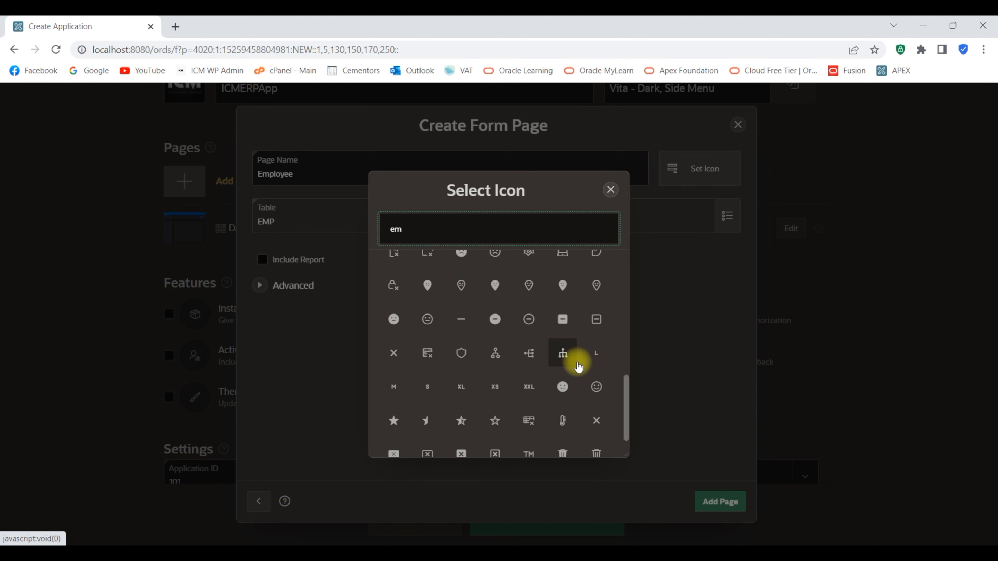
pyautogui.click(495, 301)
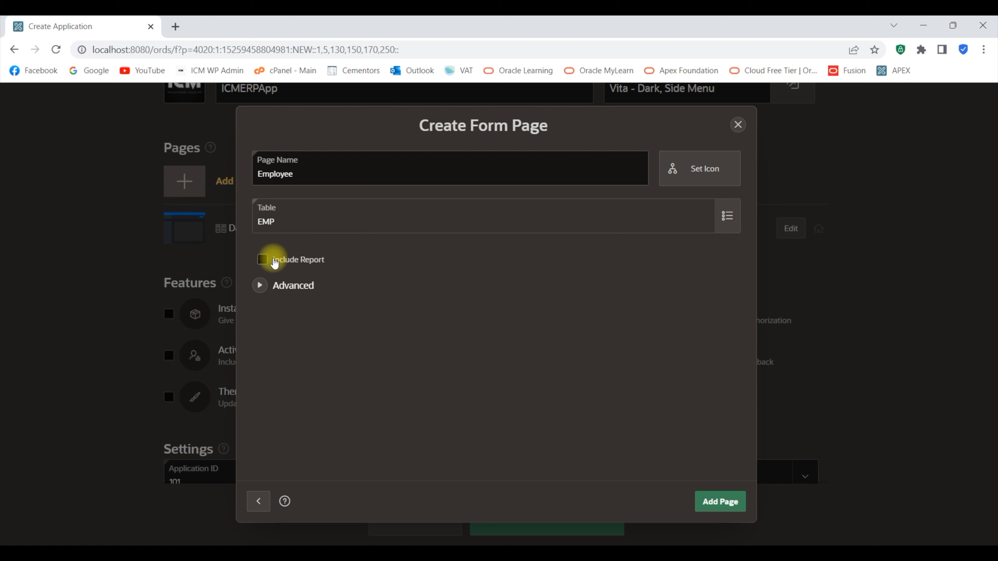
# Add the Employee form page with its report included, and create the application
pyautogui.click(260, 260)
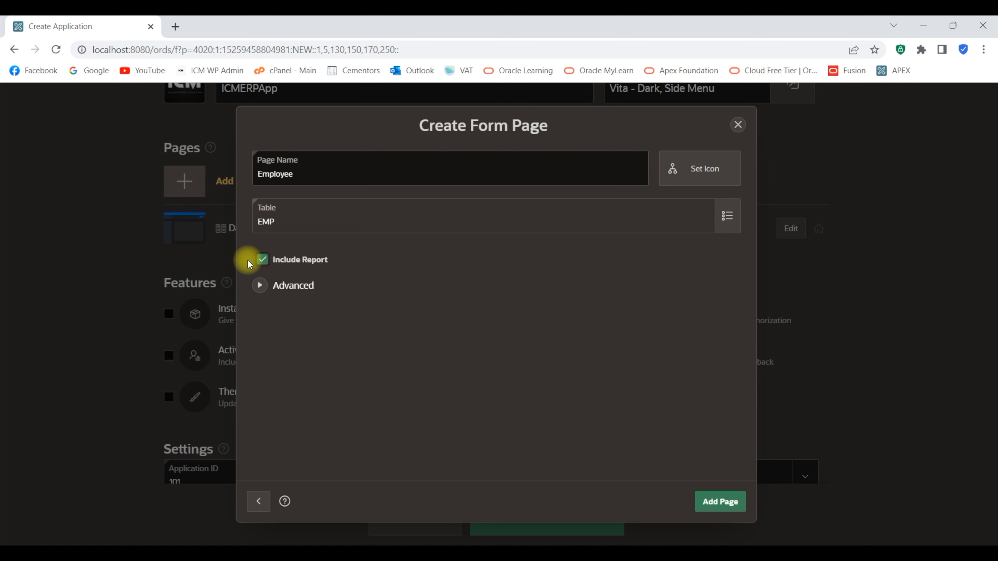
pyautogui.click(717, 509)
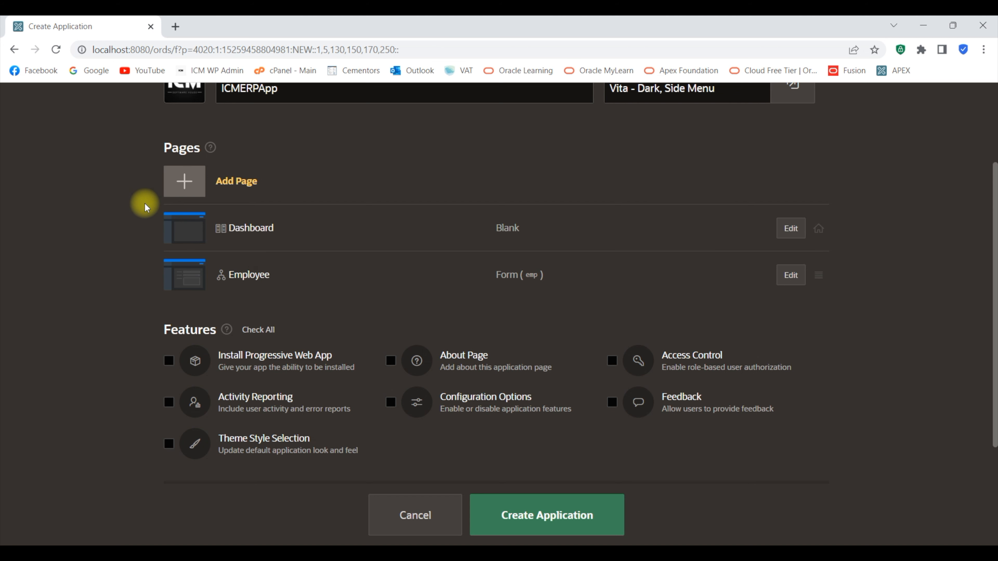
pyautogui.scroll(3, 236, 208)
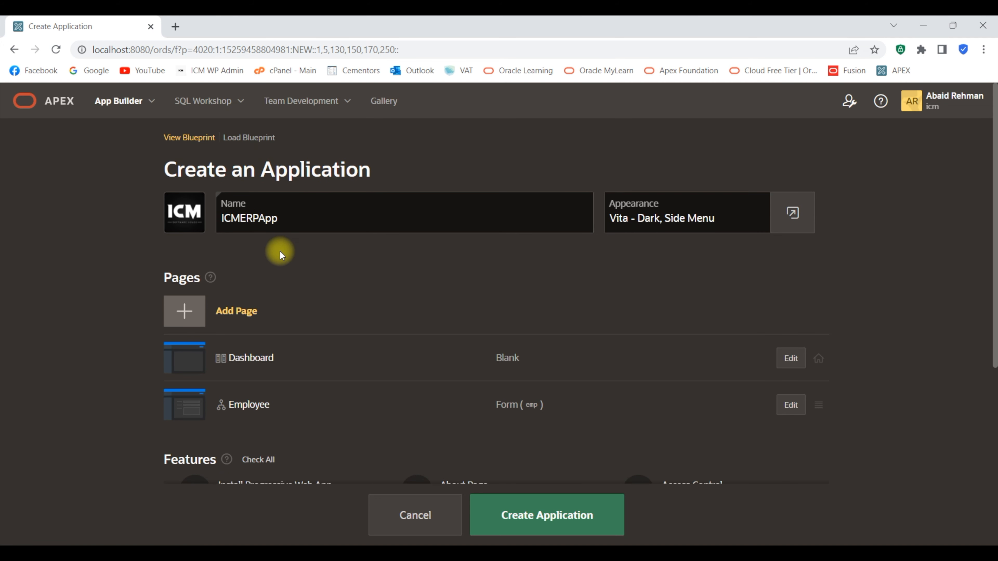
pyautogui.scroll(-8, 281, 254)
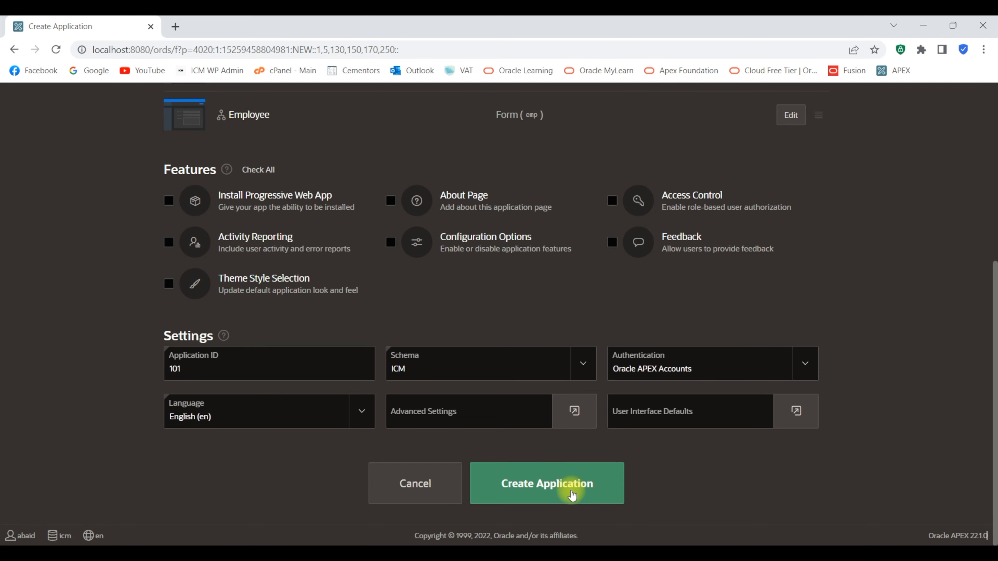
pyautogui.click(550, 482)
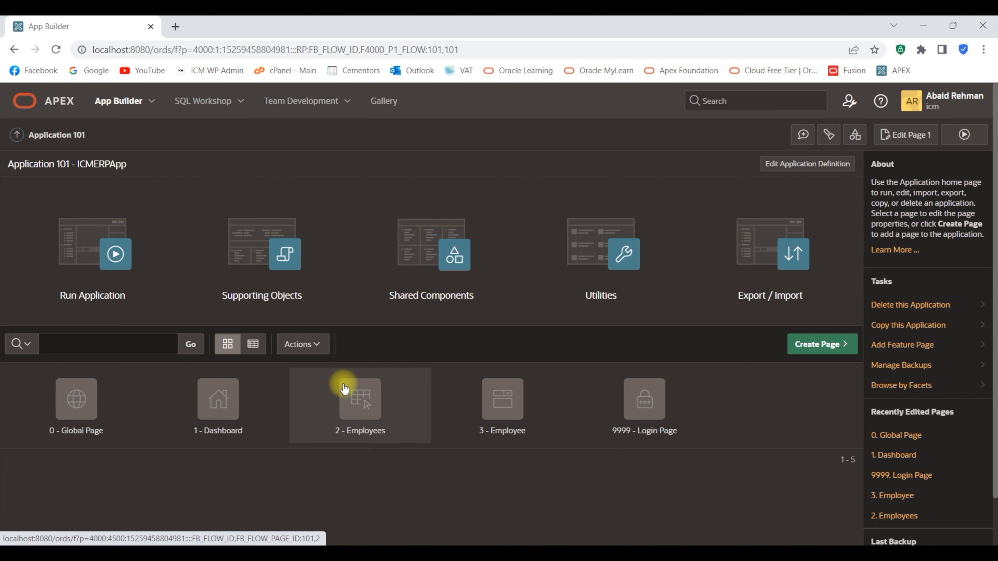
# Run the ICMERPApp application and sign in with the prefilled credentials
pyautogui.click(303, 344)
pyautogui.click(303, 344)
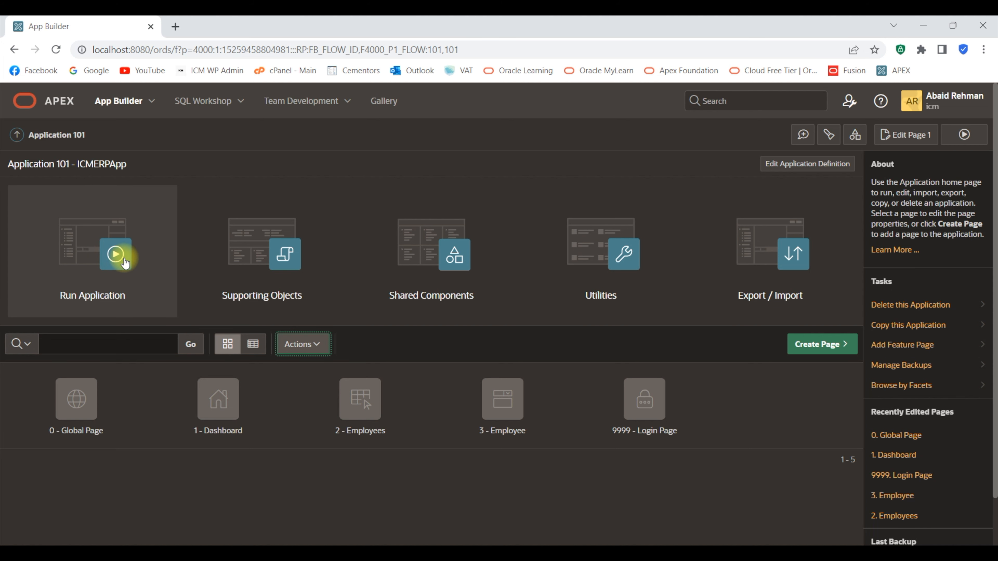
pyautogui.click(114, 253)
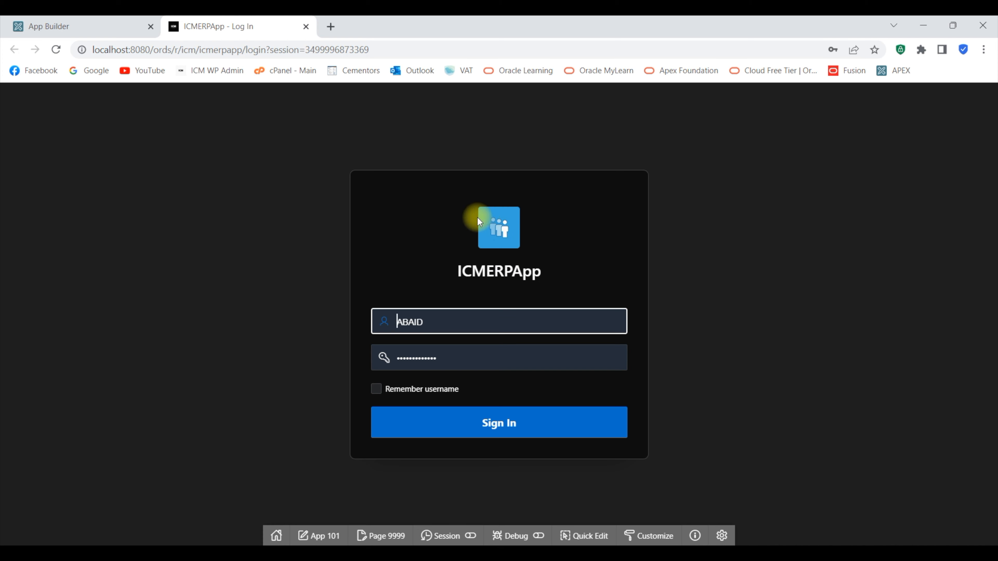
pyautogui.click(501, 425)
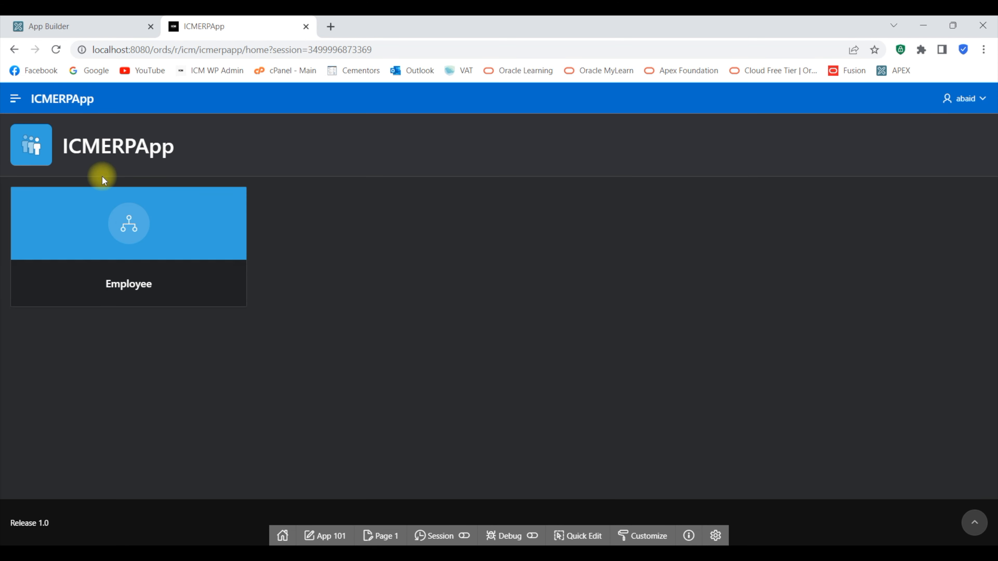
# Open the Employees report in the running application and look through its available report actions
pyautogui.click(47, 243)
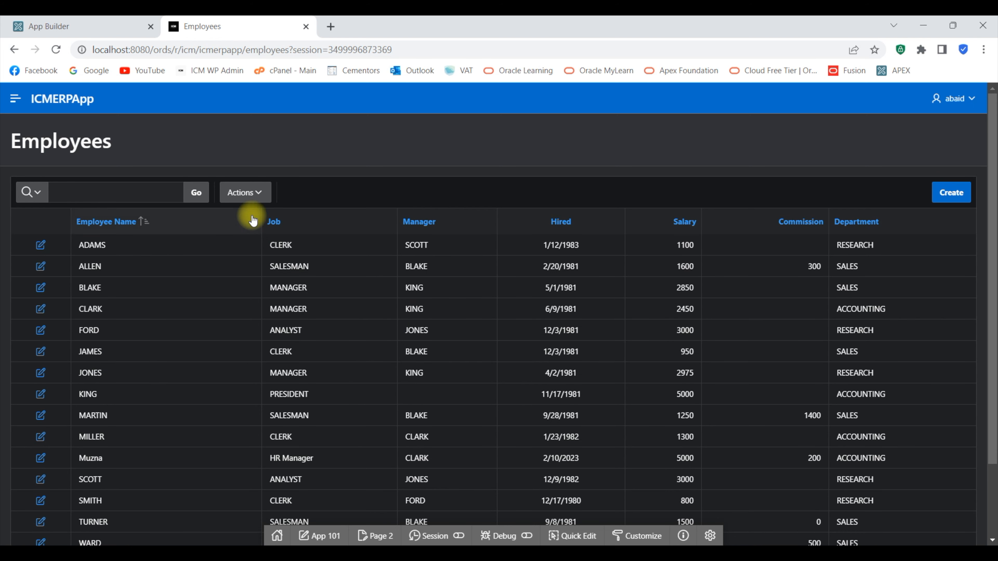
pyautogui.click(262, 193)
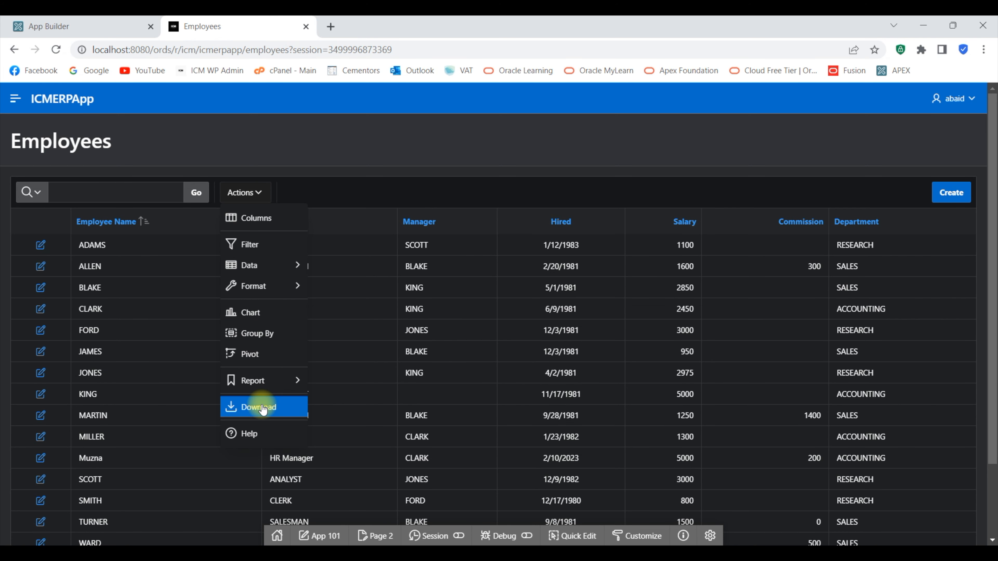
pyautogui.moveTo(269, 381)
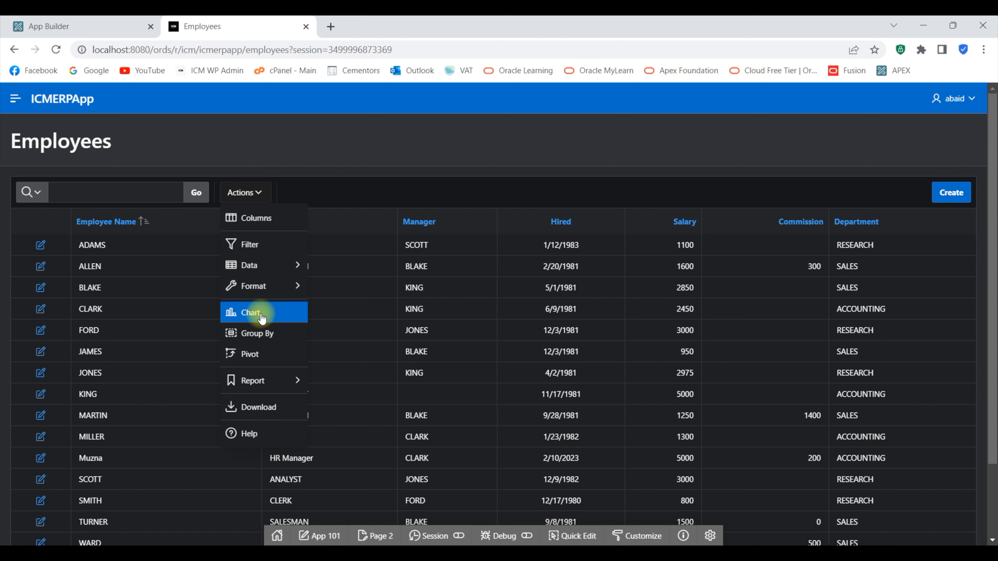
pyautogui.press('Escape')
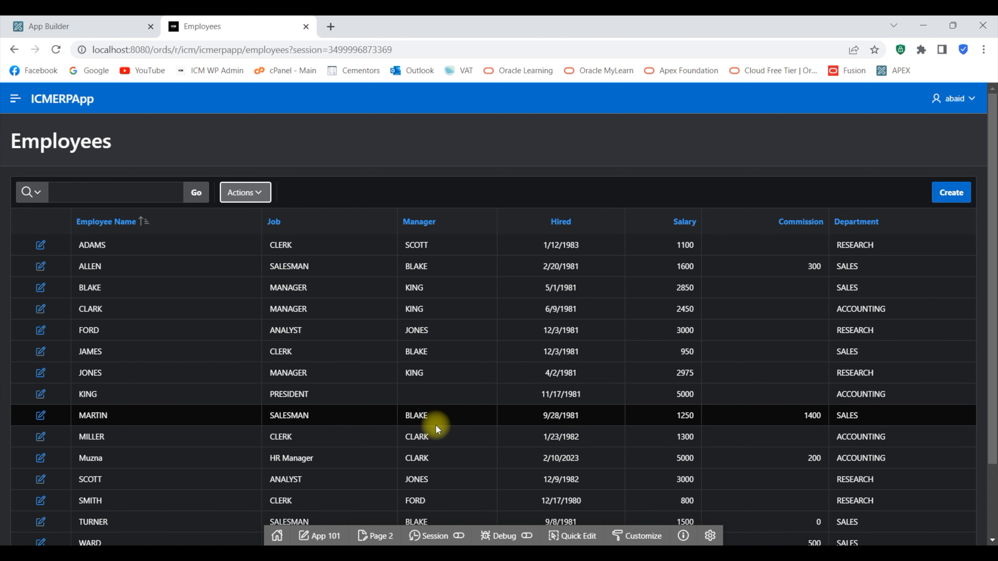
# Set the salary of the salesman with the 1400 commission to 3400 and apply the changes
pyautogui.click(40, 416)
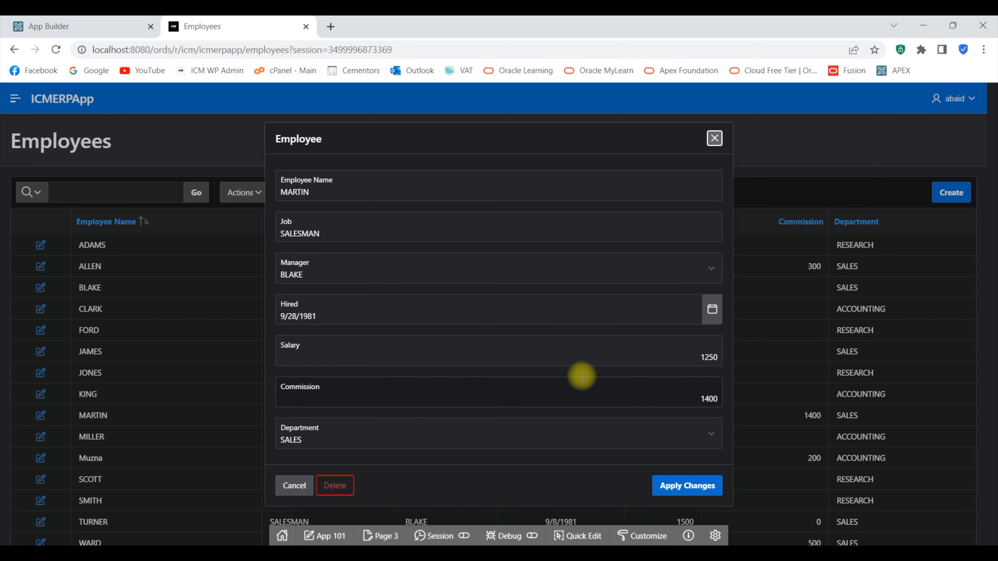
pyautogui.doubleClick(709, 357)
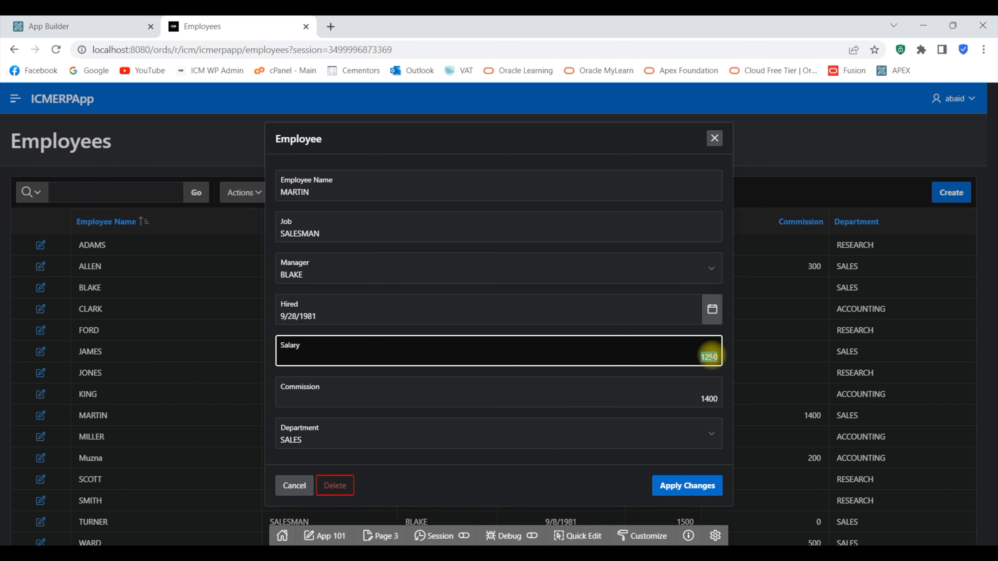
pyautogui.write('3400')
pyautogui.click(705, 487)
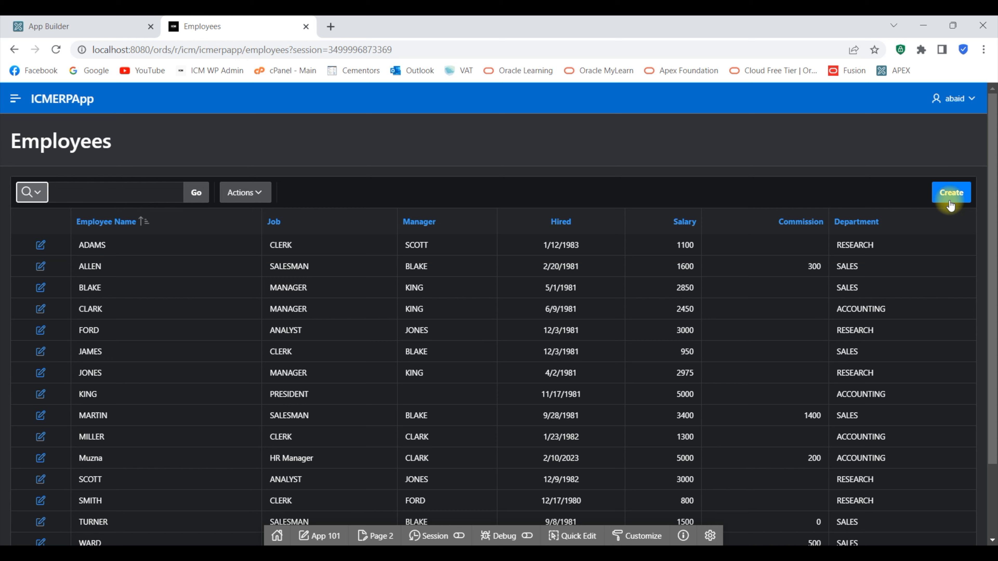
# Start a new employee record, enter the employee's name, and set the job to ERP Manager
pyautogui.click(951, 192)
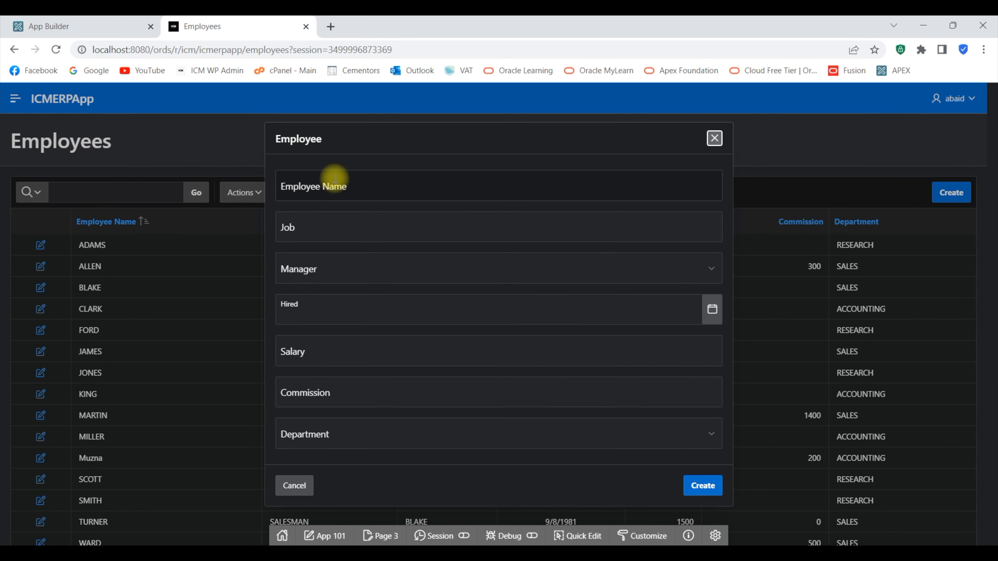
pyautogui.click(332, 187)
pyautogui.write('Abaid')
pyautogui.press('Tab')
pyautogui.write('Manager')
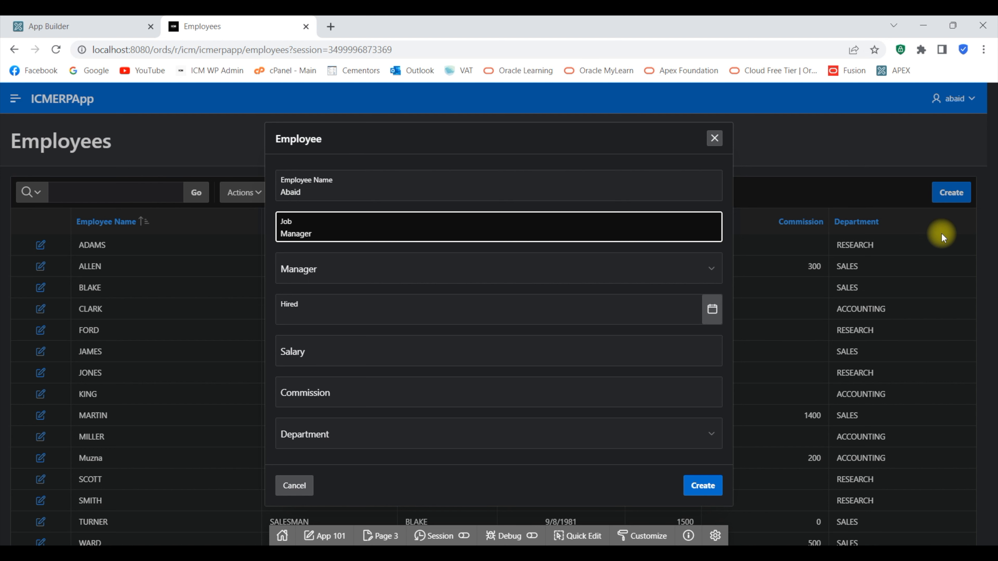
pyautogui.press('BackSpace')
pyautogui.press('BackSpace')
pyautogui.press('BackSpace')
pyautogui.write('ERP Manager')
pyautogui.press('Tab')
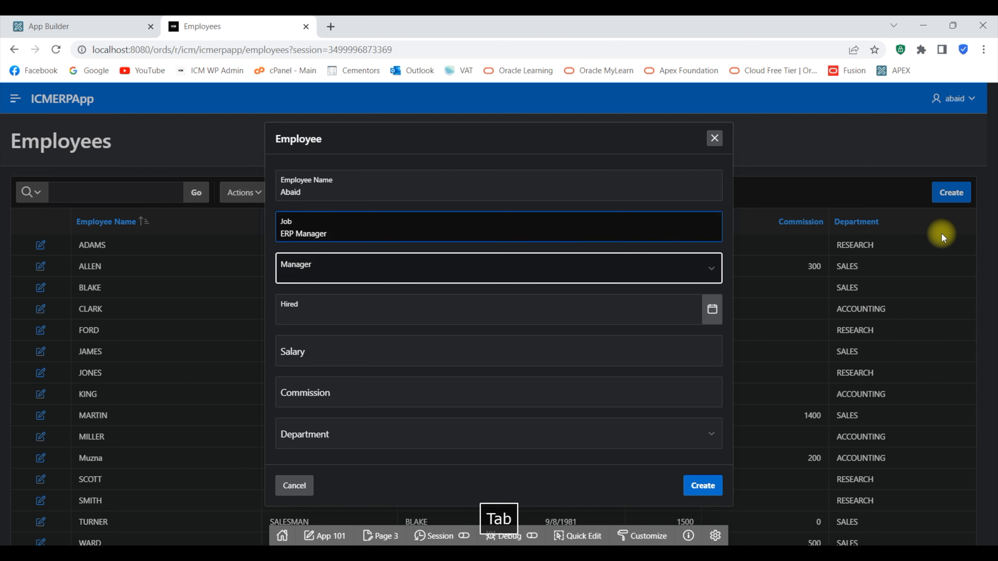
# Assign the second listed person as the new employee's manager and set the hire date to 2/11/2023
pyautogui.click(722, 277)
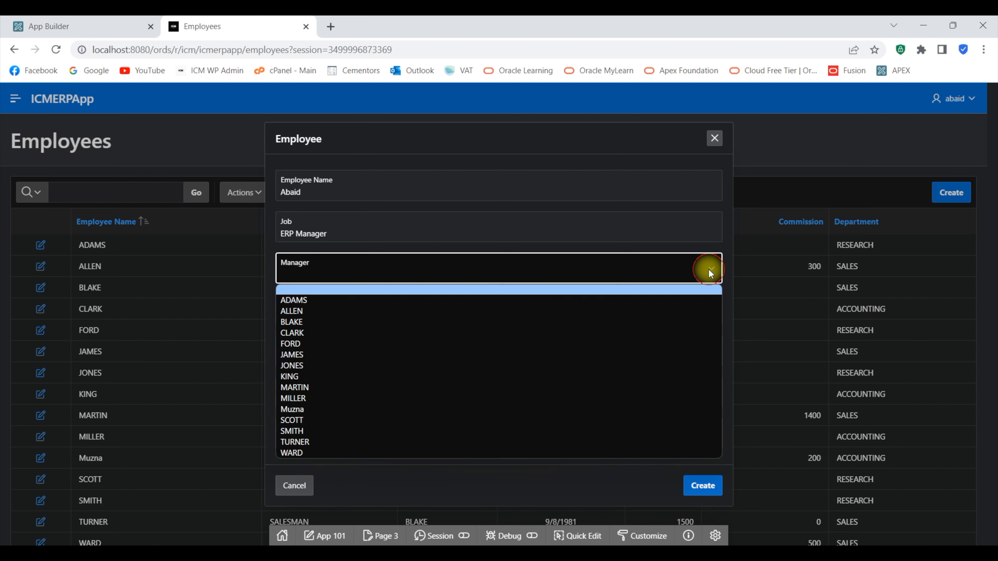
pyautogui.click(337, 314)
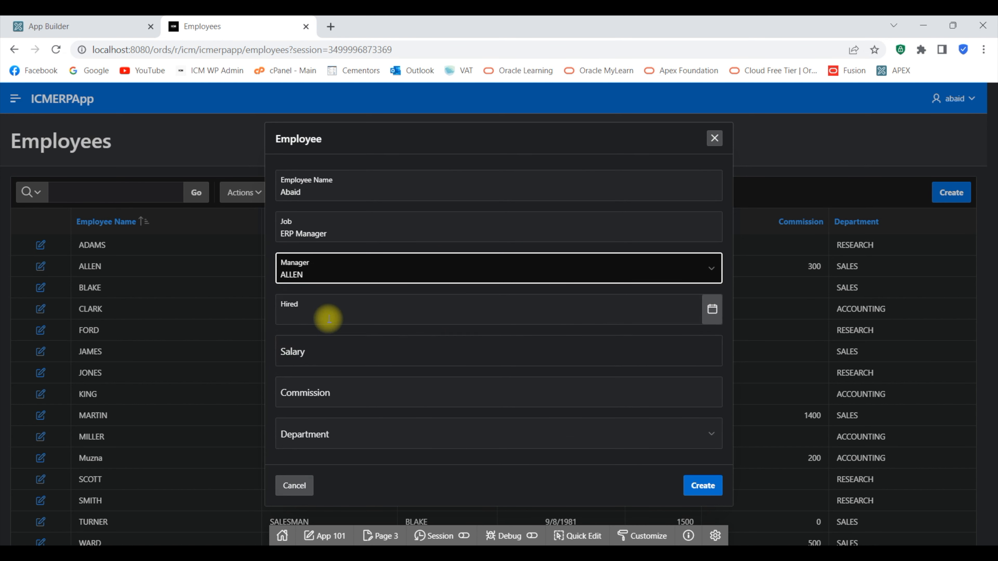
pyautogui.click(712, 310)
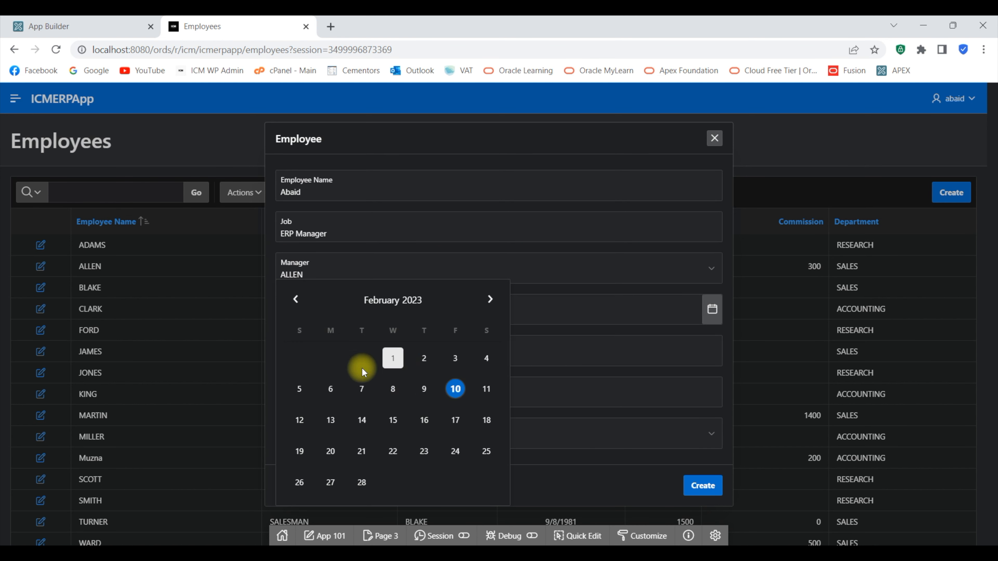
pyautogui.click(486, 389)
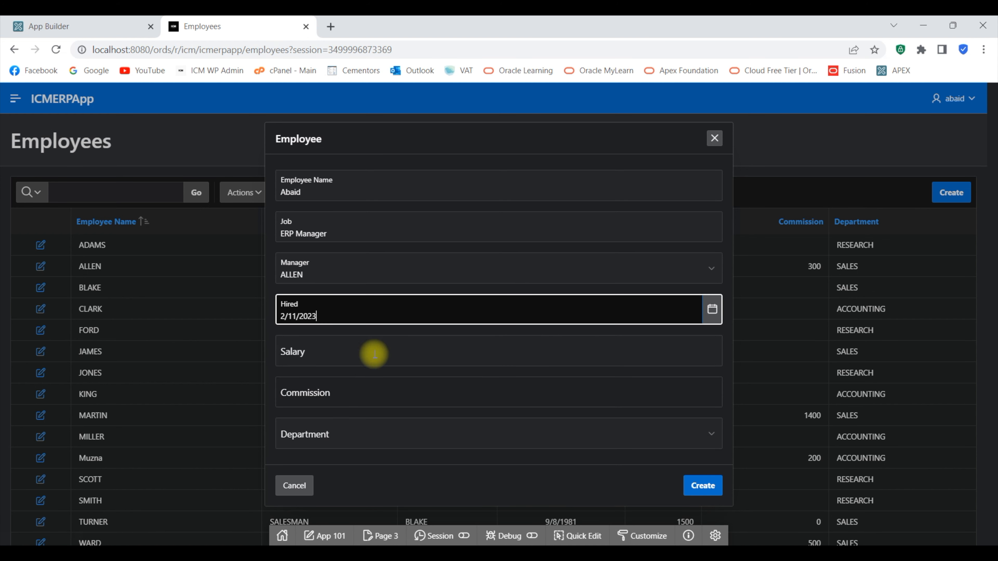
# Set the salary to 7000, the commission to 700 and the department to SALES, and create the employee record
pyautogui.click(646, 355)
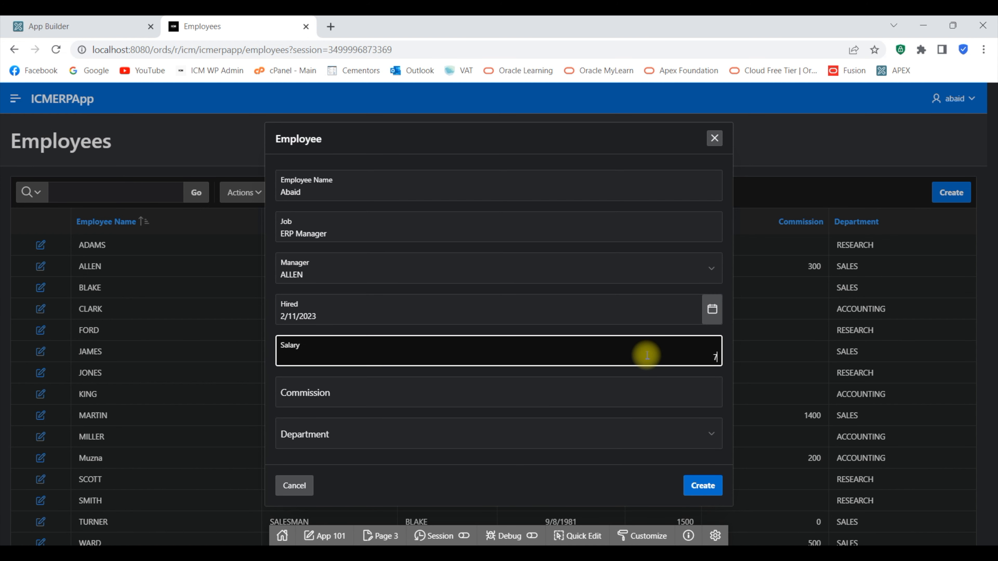
pyautogui.click(602, 388)
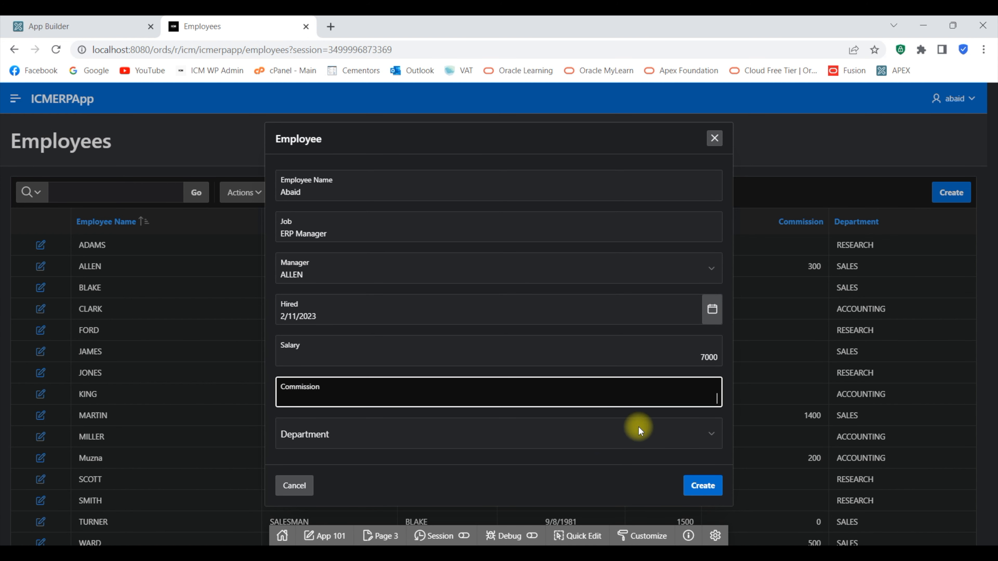
pyautogui.write('700')
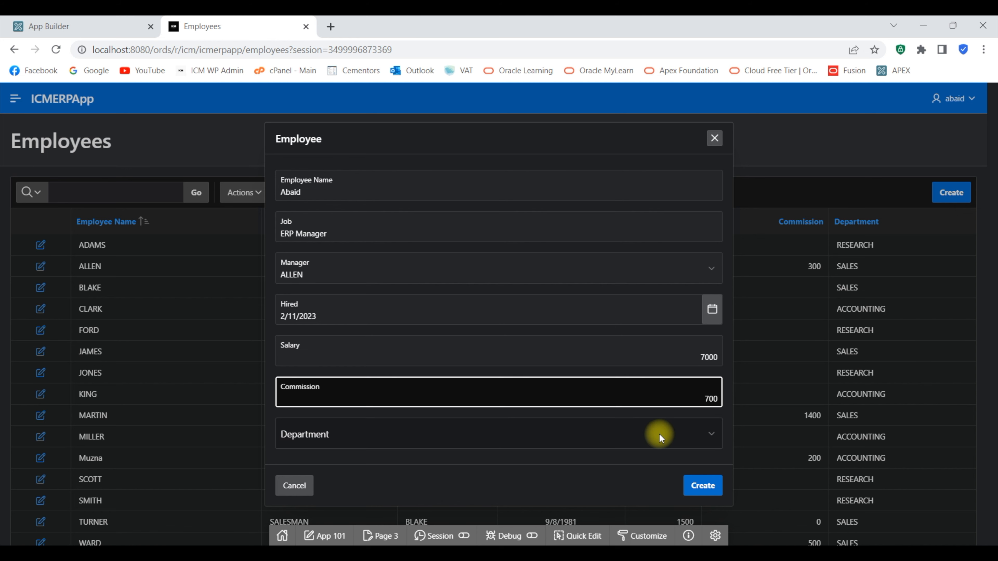
pyautogui.click(659, 433)
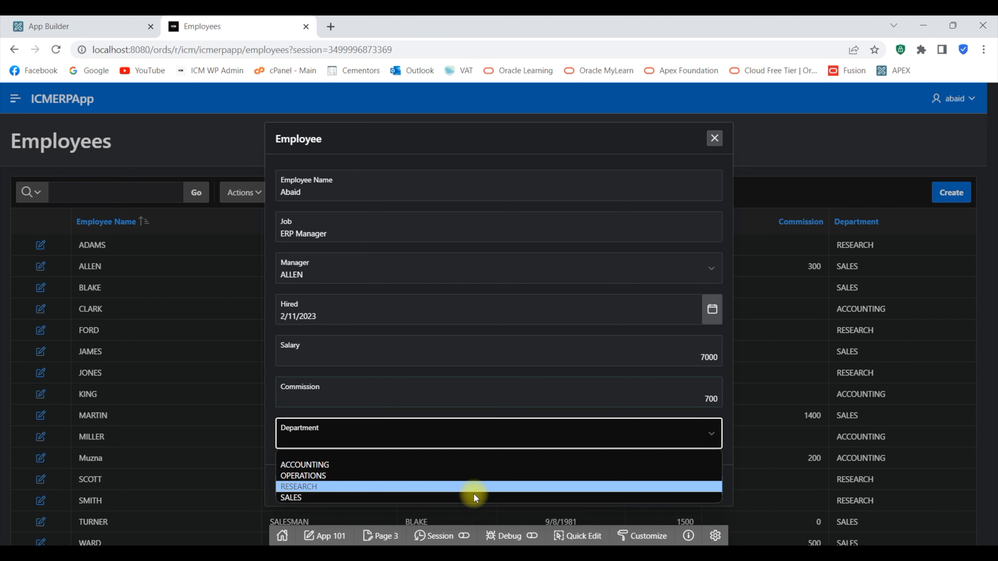
pyautogui.click(355, 497)
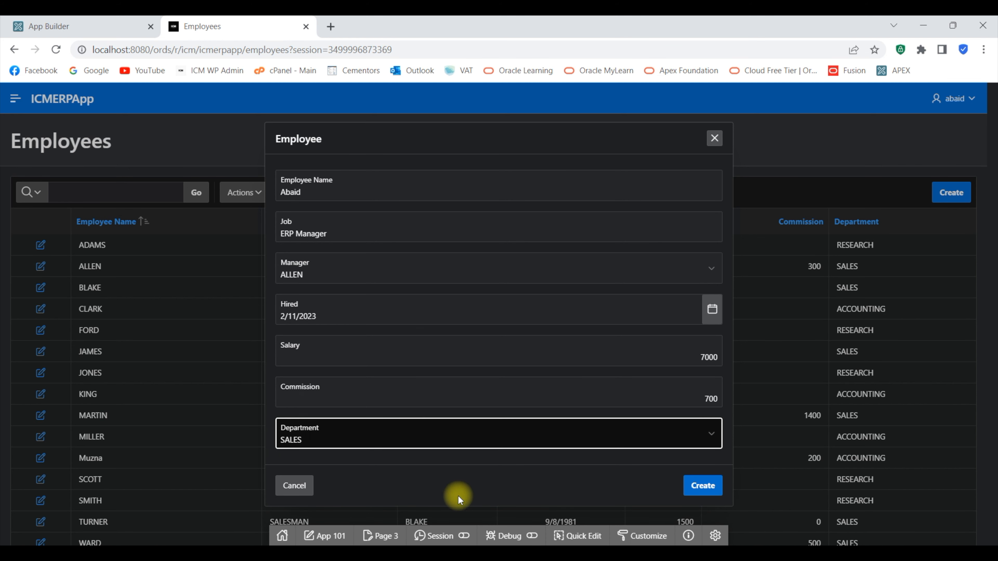
pyautogui.click(702, 486)
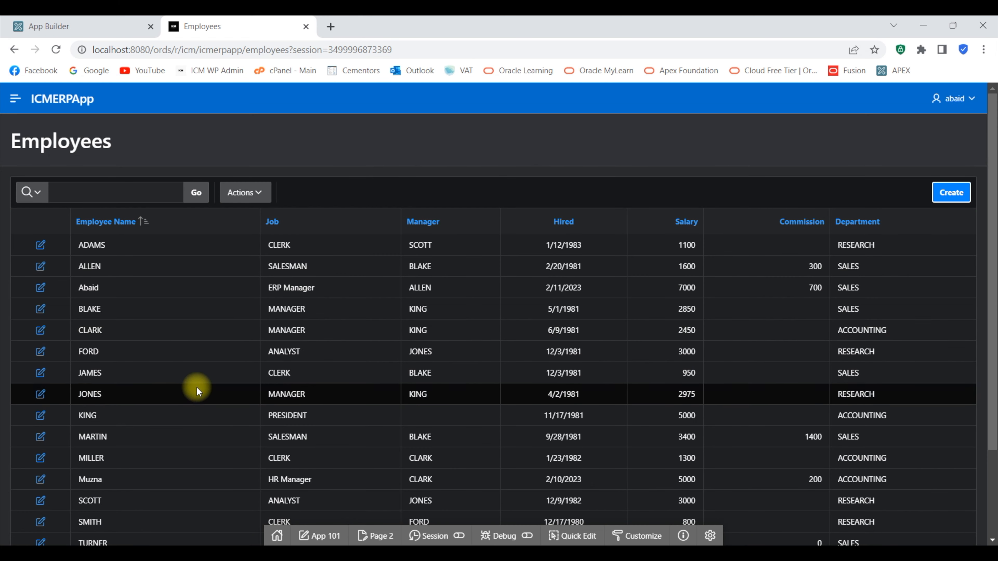
# Look through the Employees report for the new ERP Manager record and close the running application
pyautogui.scroll(-3, 199, 360)
pyautogui.scroll(2, 245, 418)
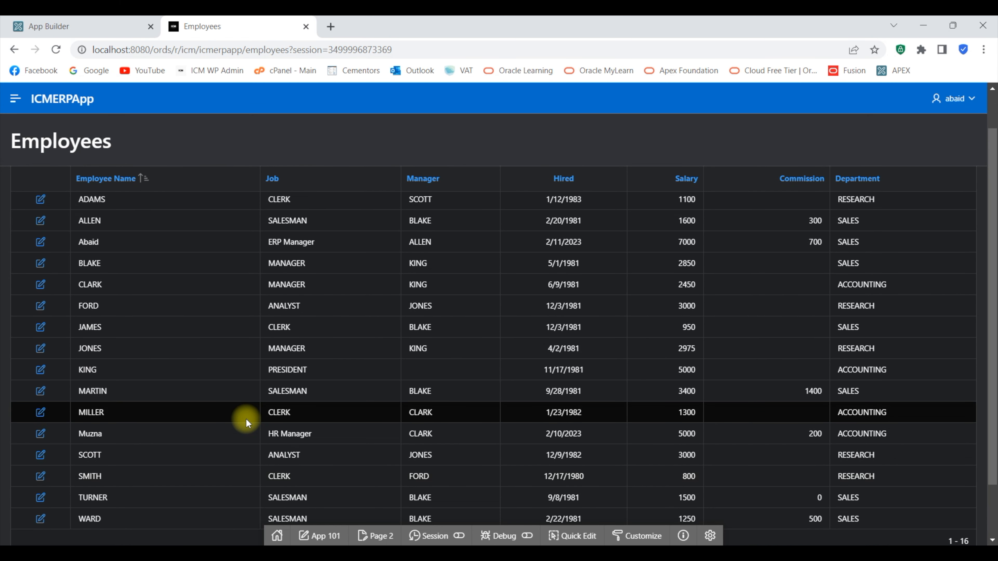
pyautogui.scroll(1, 244, 412)
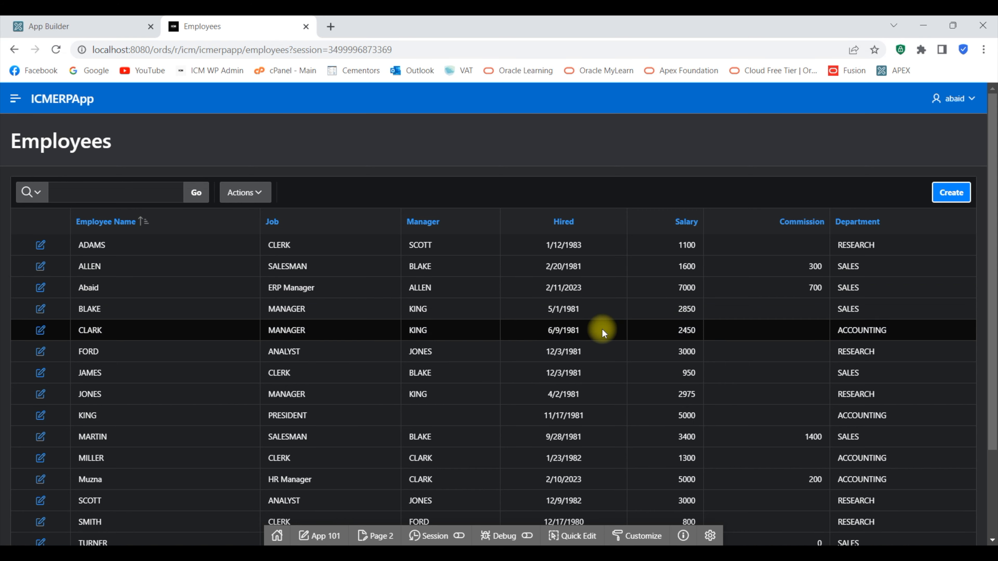
pyautogui.scroll(-3, 825, 275)
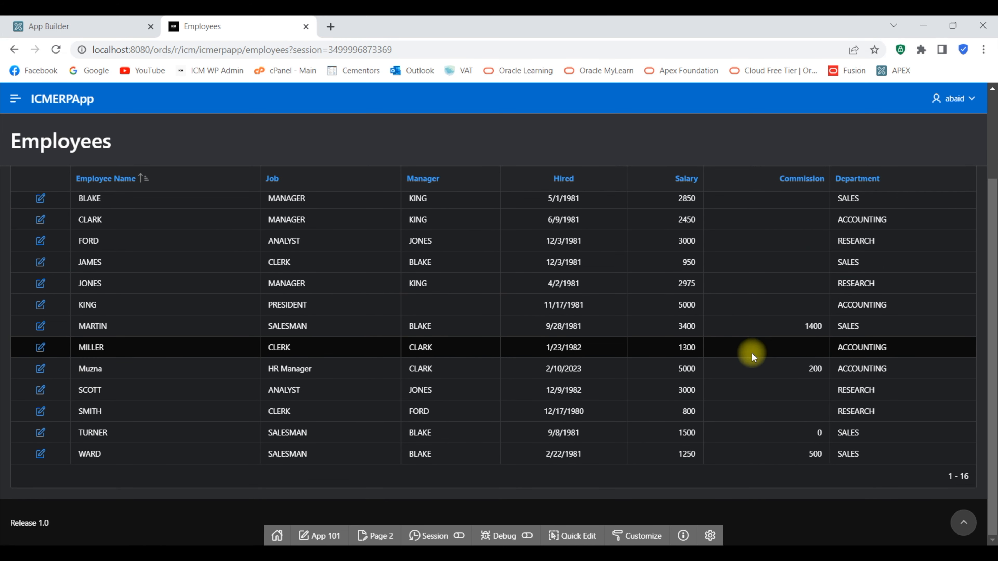
pyautogui.scroll(3, 725, 324)
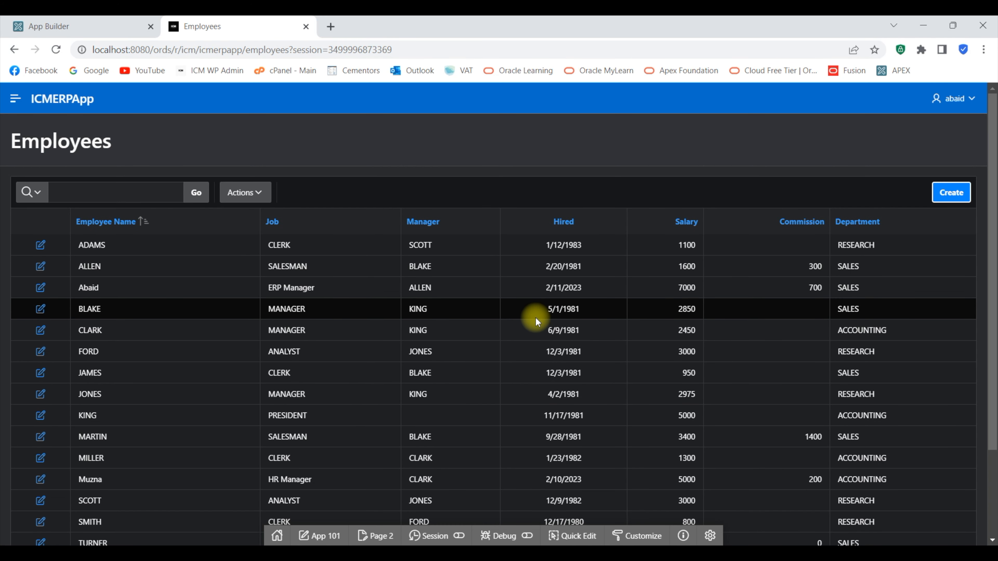
pyautogui.click(307, 26)
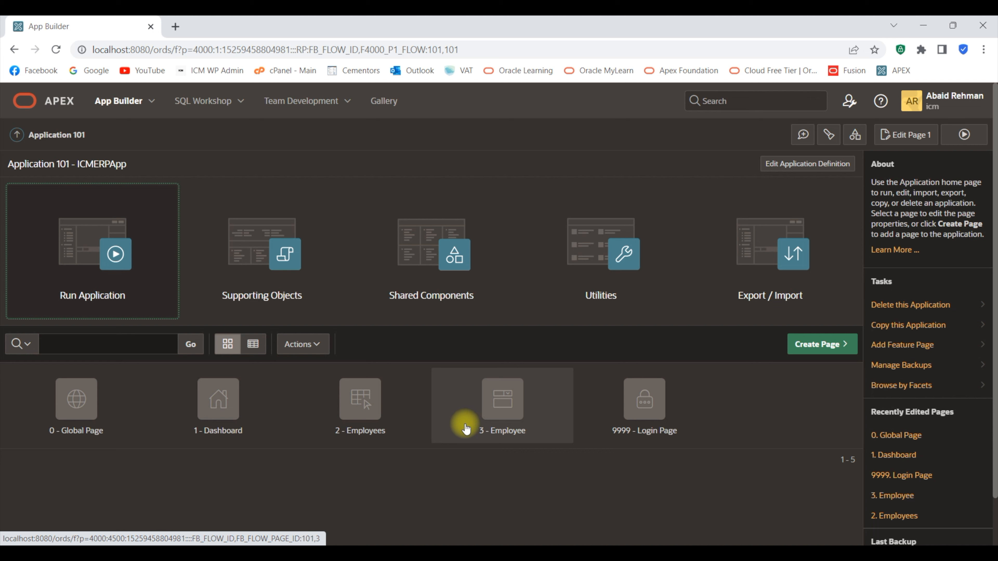
# Start a new page in the ICMERPApp application using the Form component
pyautogui.click(826, 347)
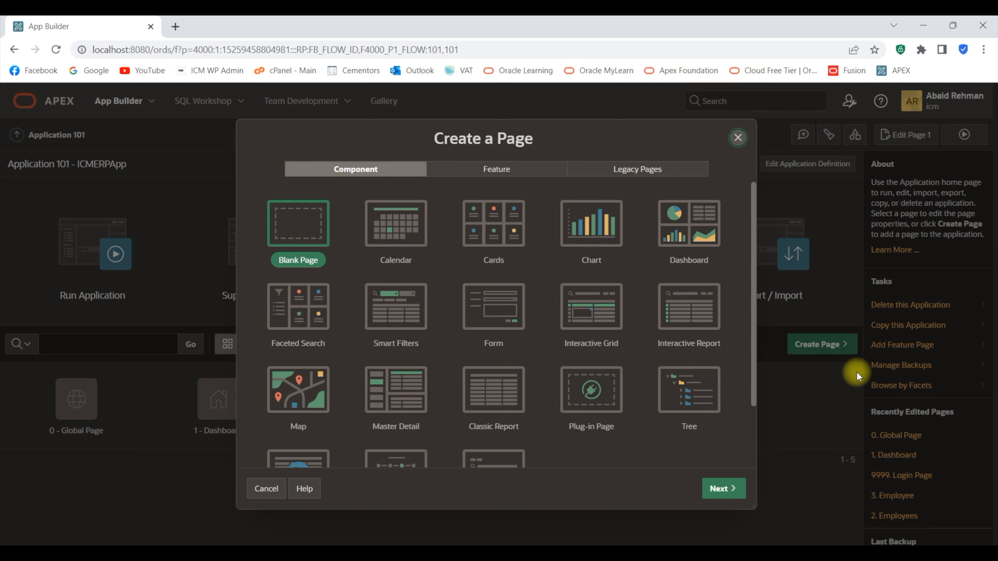
pyautogui.scroll(-2, 572, 384)
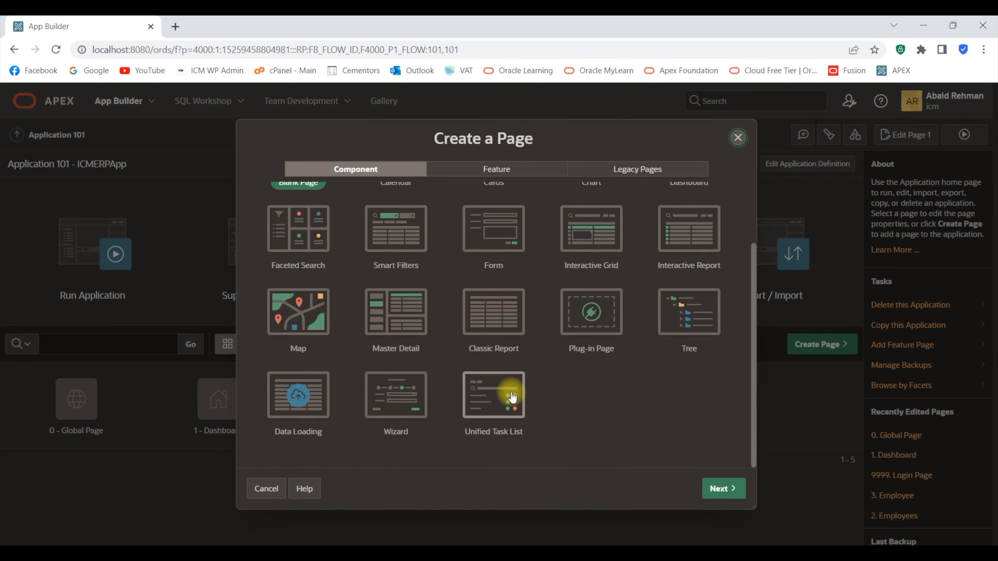
pyautogui.scroll(2, 509, 389)
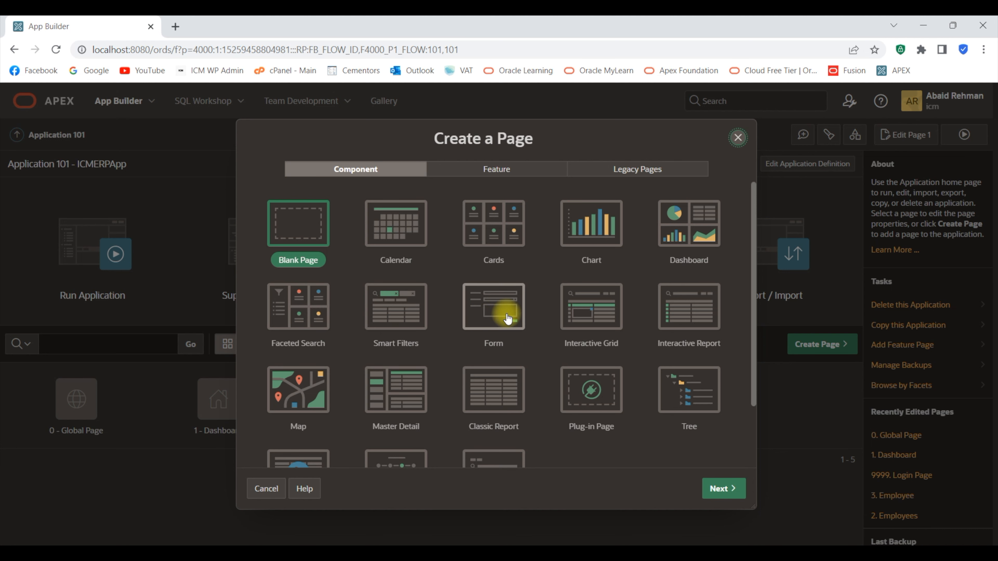
pyautogui.click(476, 323)
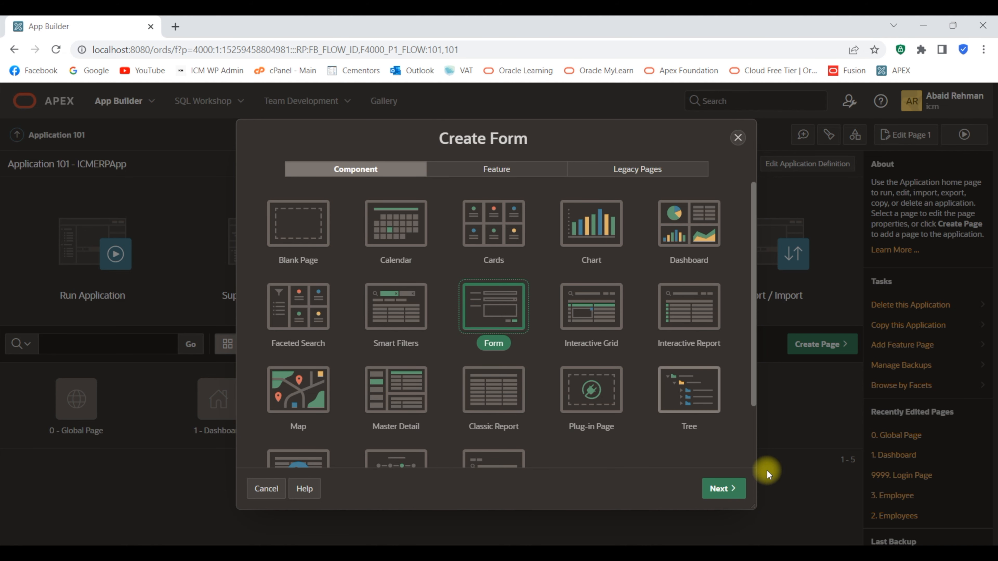
pyautogui.click(724, 489)
# Name the form page Department and keep its page mode set to Normal
pyautogui.click(463, 236)
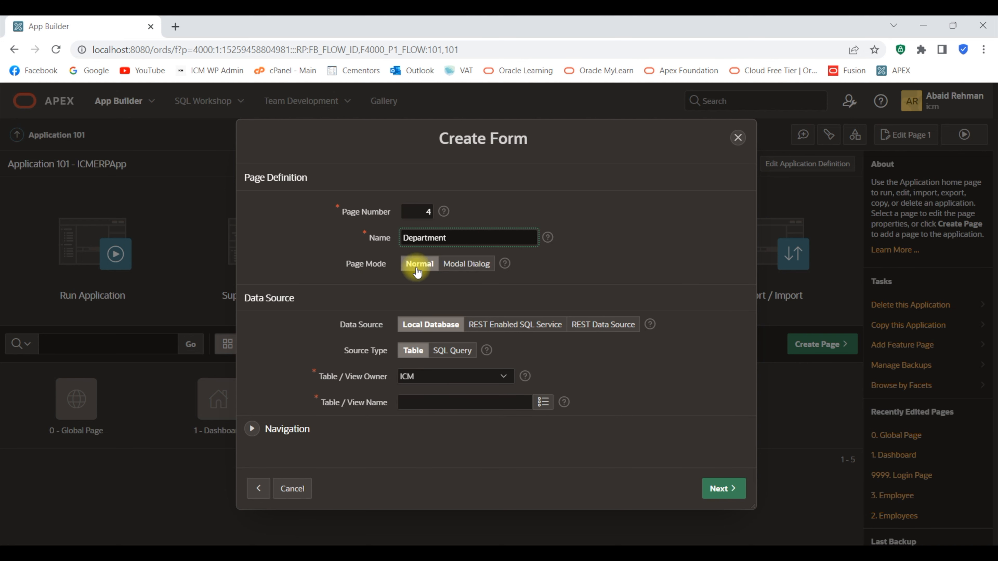
pyautogui.click(479, 271)
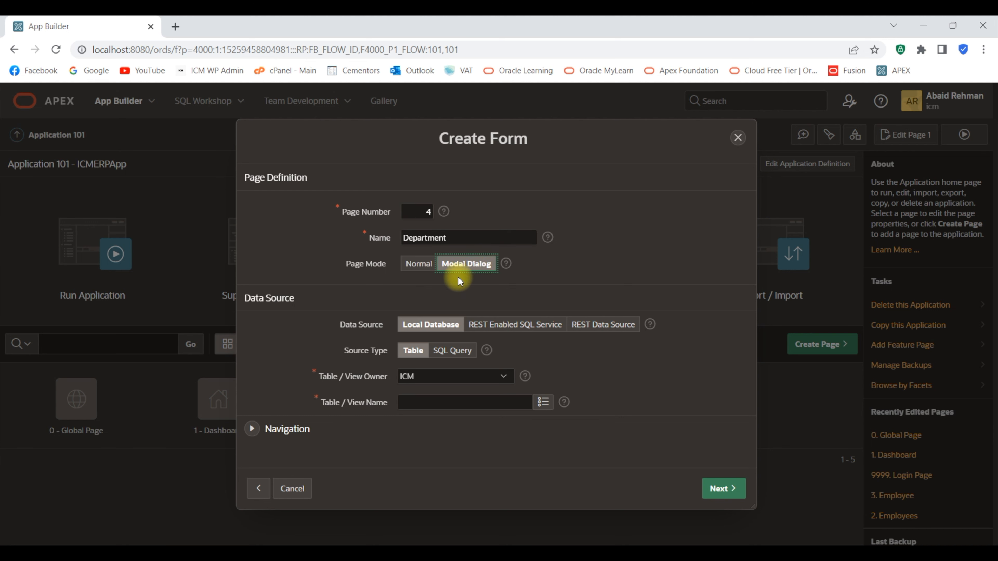
pyautogui.click(425, 262)
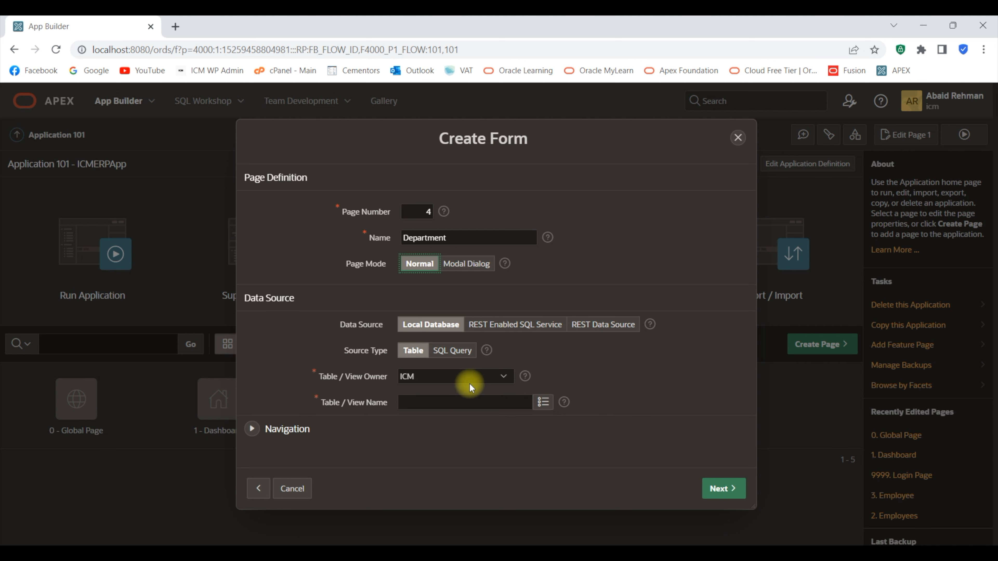
# Choose the DEPT table from the ICM schema as the form's data source and create the page with the default settings
pyautogui.click(502, 381)
pyautogui.click(502, 382)
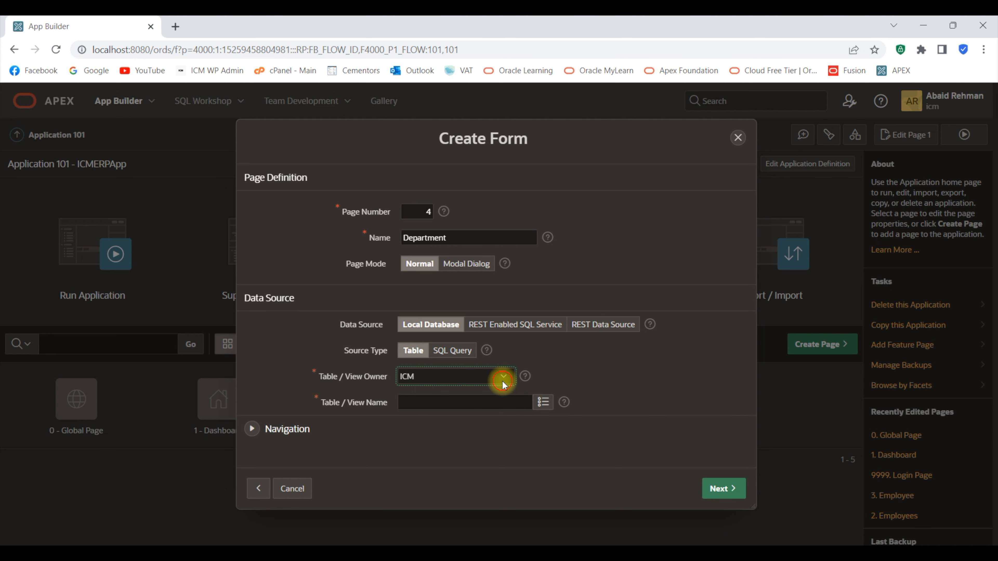
pyautogui.click(410, 405)
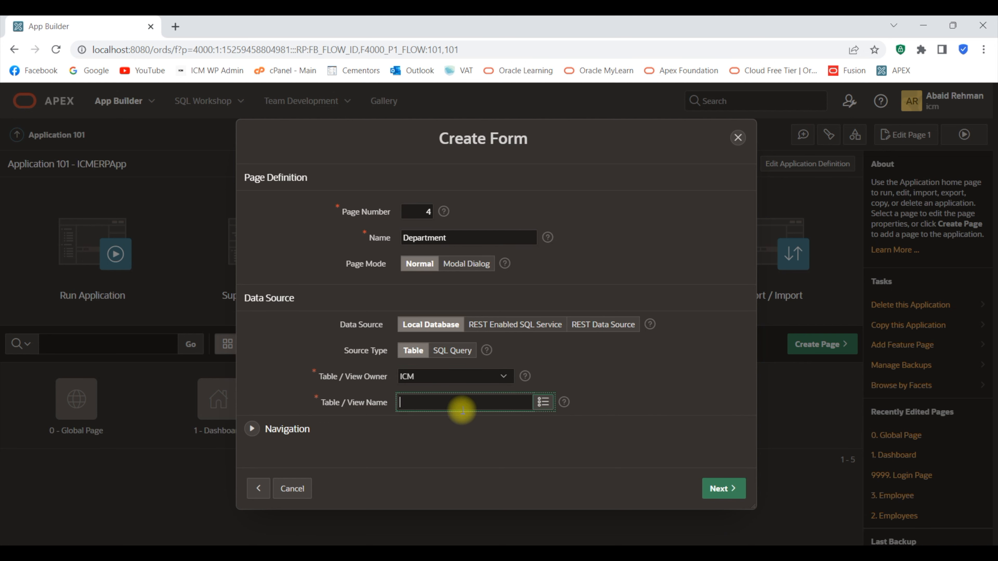
pyautogui.click(544, 403)
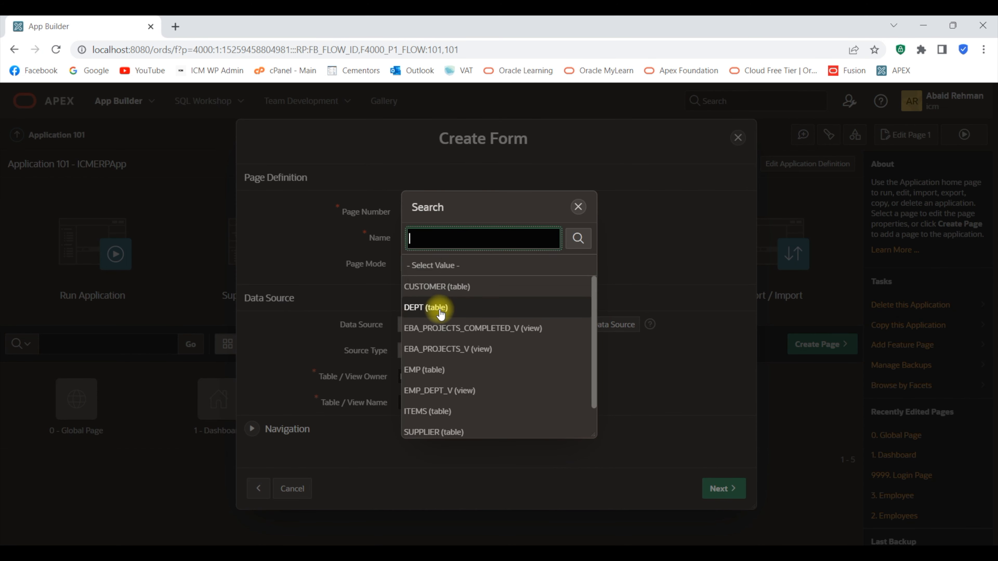
pyautogui.click(428, 308)
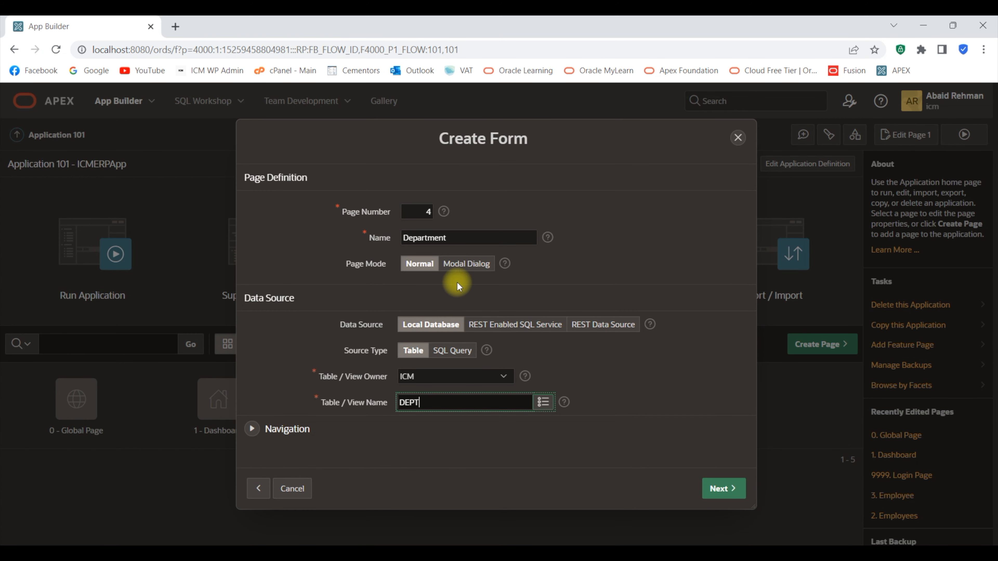
pyautogui.click(728, 489)
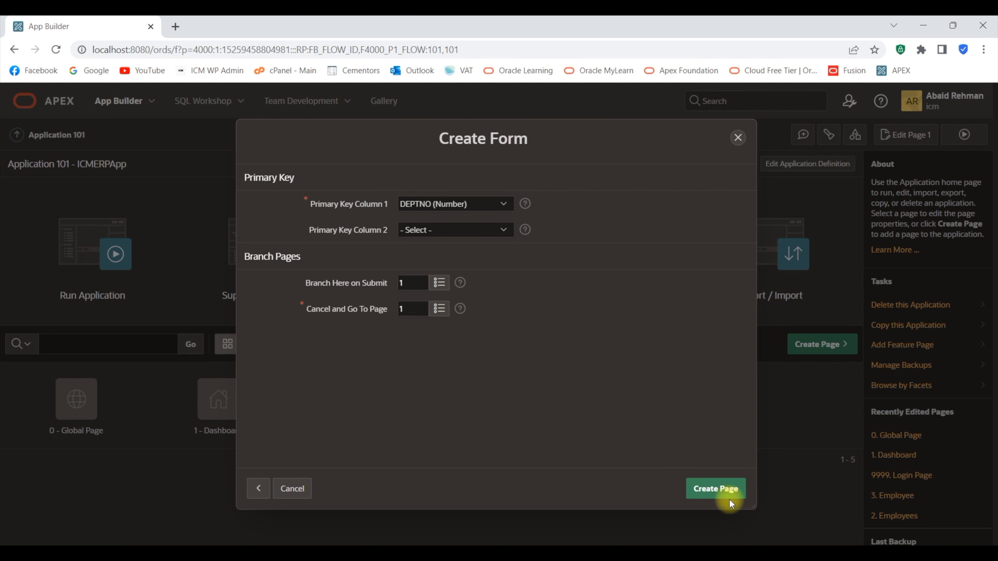
pyautogui.click(714, 489)
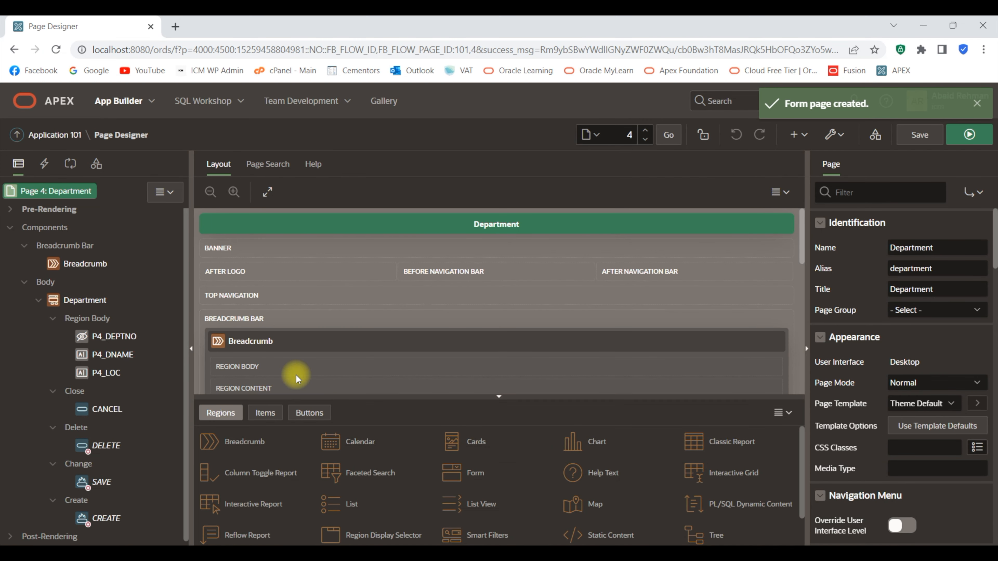
# Return to the ICMERPApp application from the workspace home page and run it
pyautogui.click(64, 105)
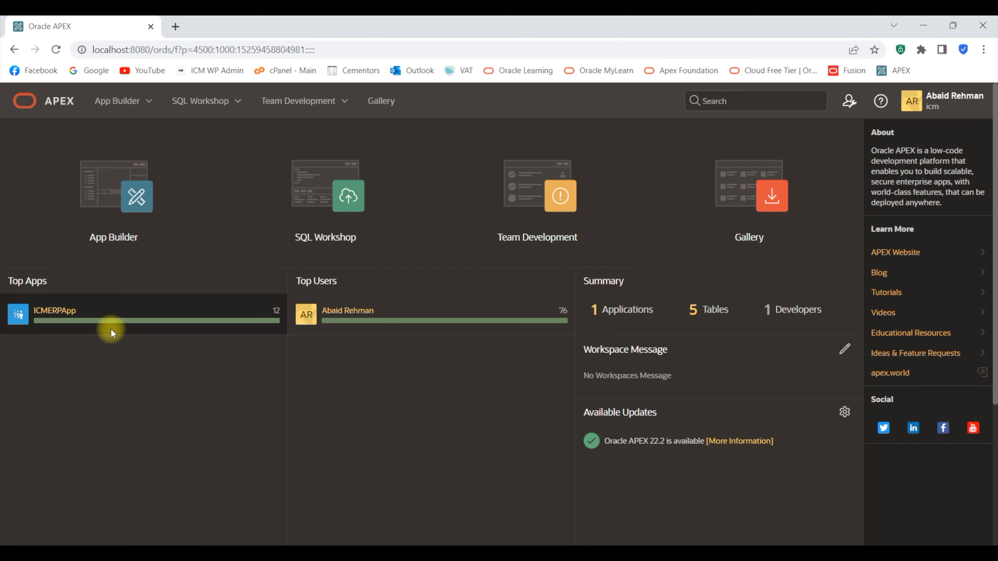
pyautogui.click(63, 314)
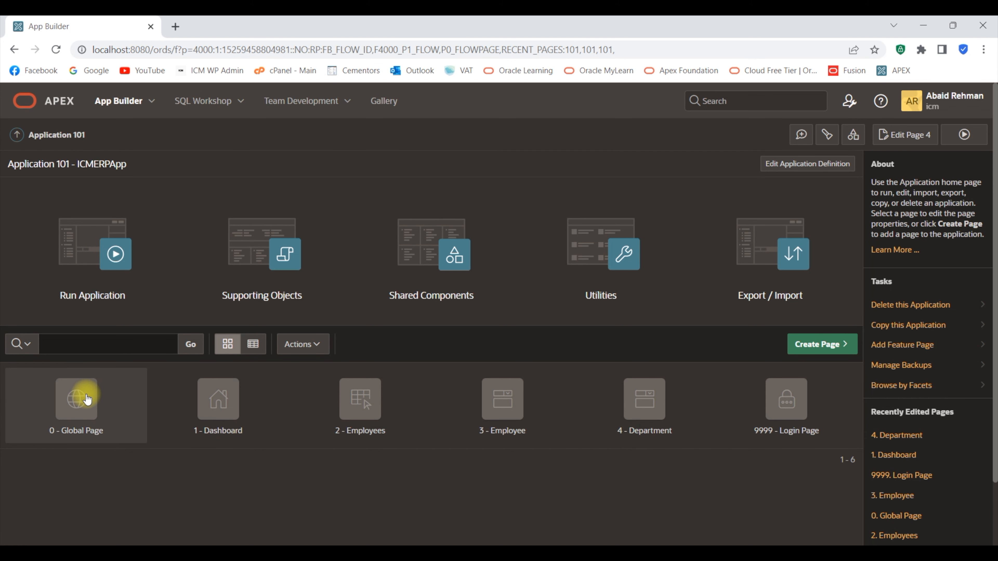
pyautogui.click(131, 253)
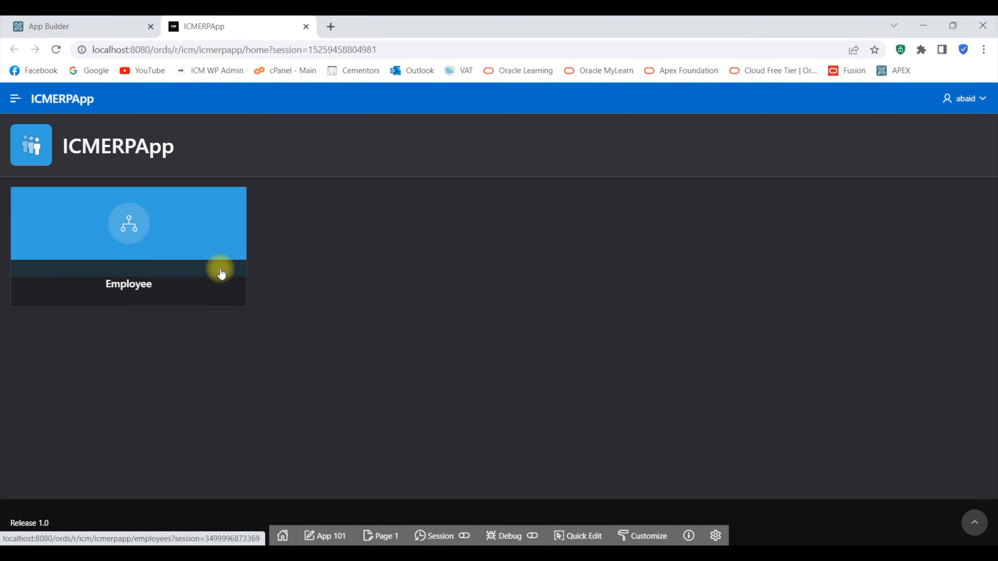
# View the Department form, the Employees report and the Dashboard through the running application's navigation
pyautogui.click(16, 99)
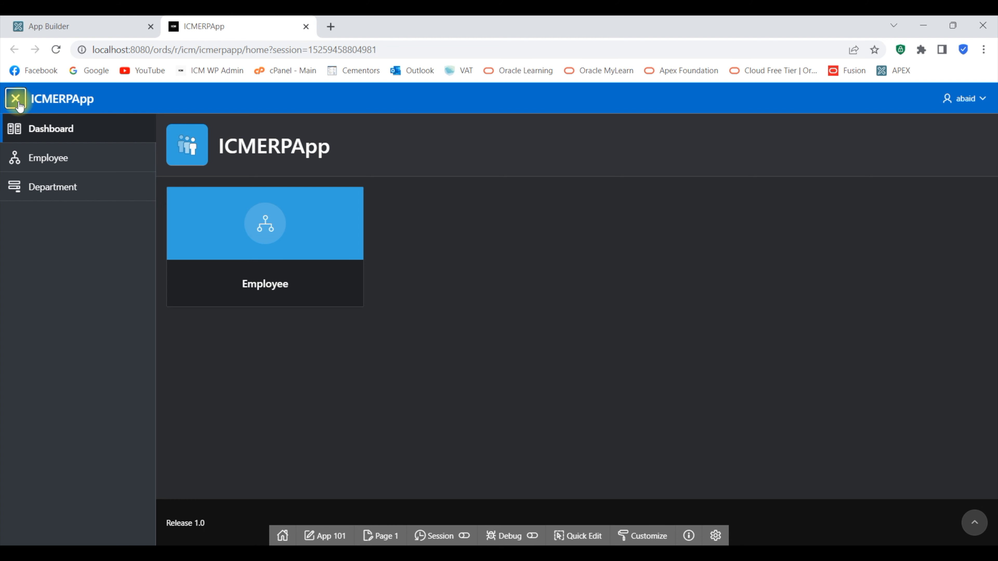
pyautogui.click(51, 189)
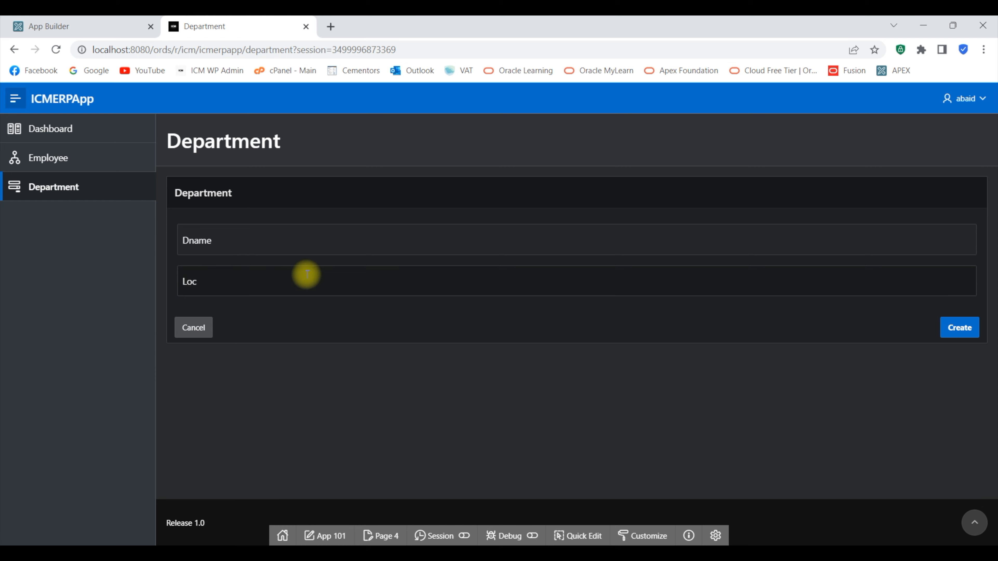
pyautogui.click(46, 157)
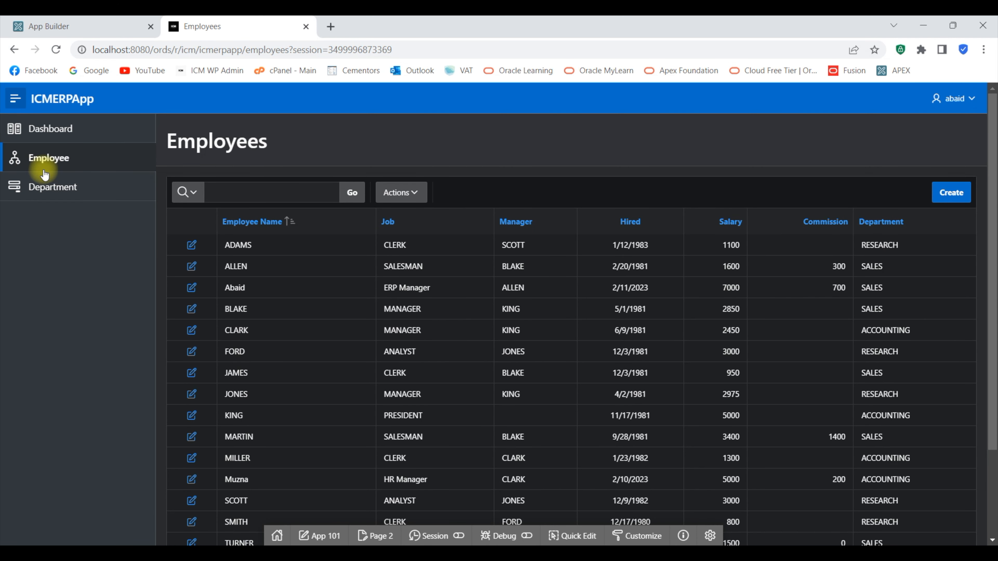
pyautogui.click(57, 138)
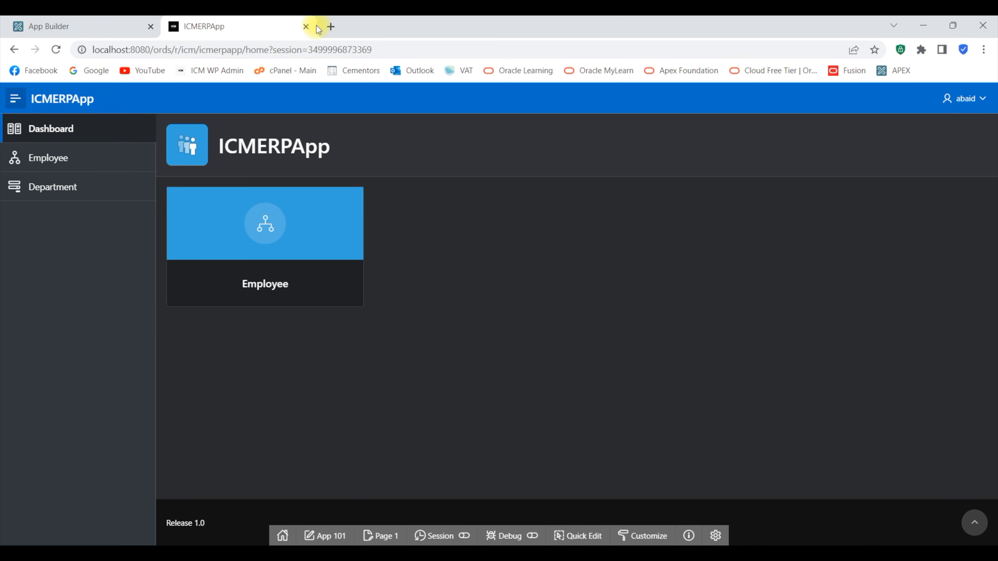
# Return to App Builder and look over the Gallery, the application creation options and the available starter apps
pyautogui.click(5, 23)
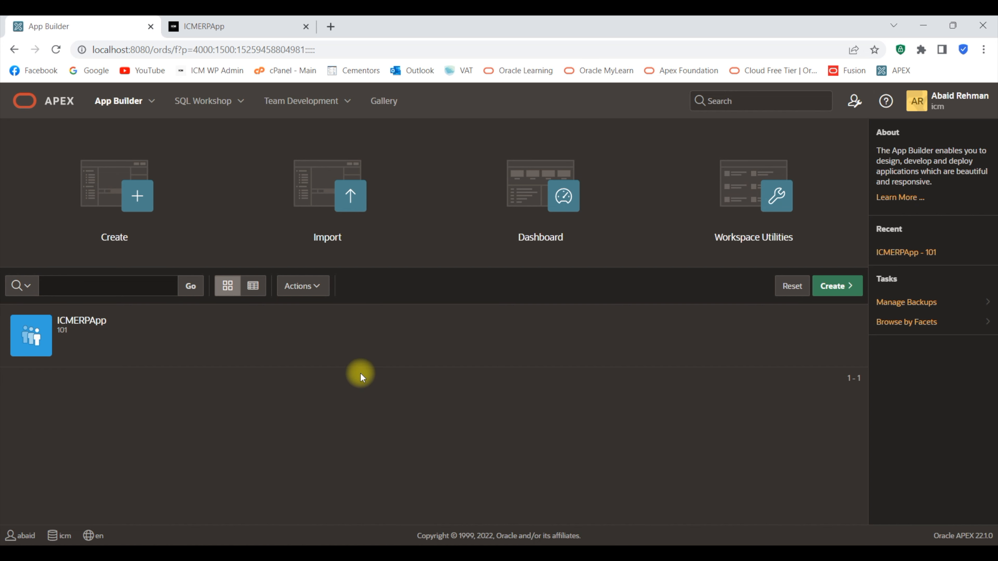
pyautogui.click(381, 111)
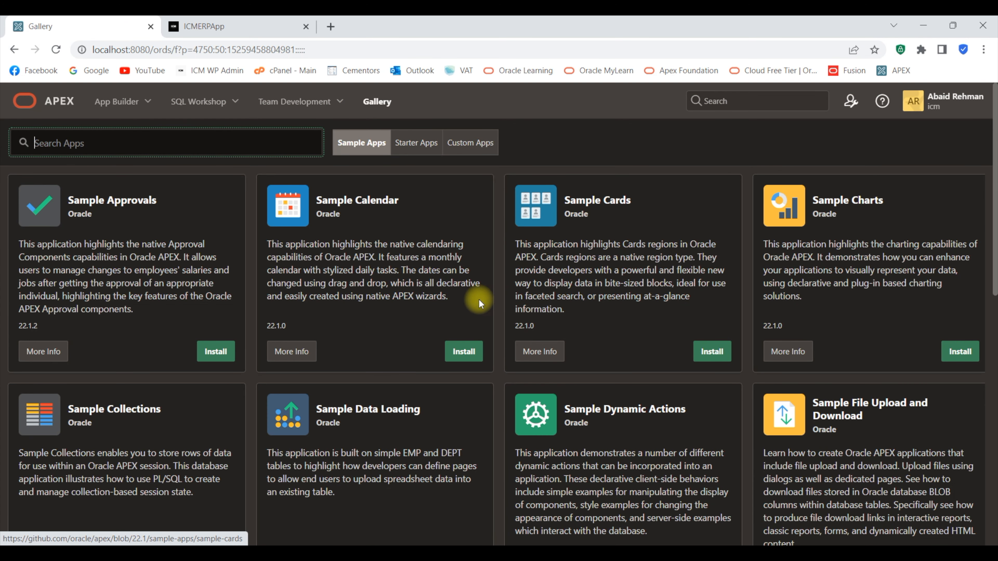
pyautogui.click(118, 103)
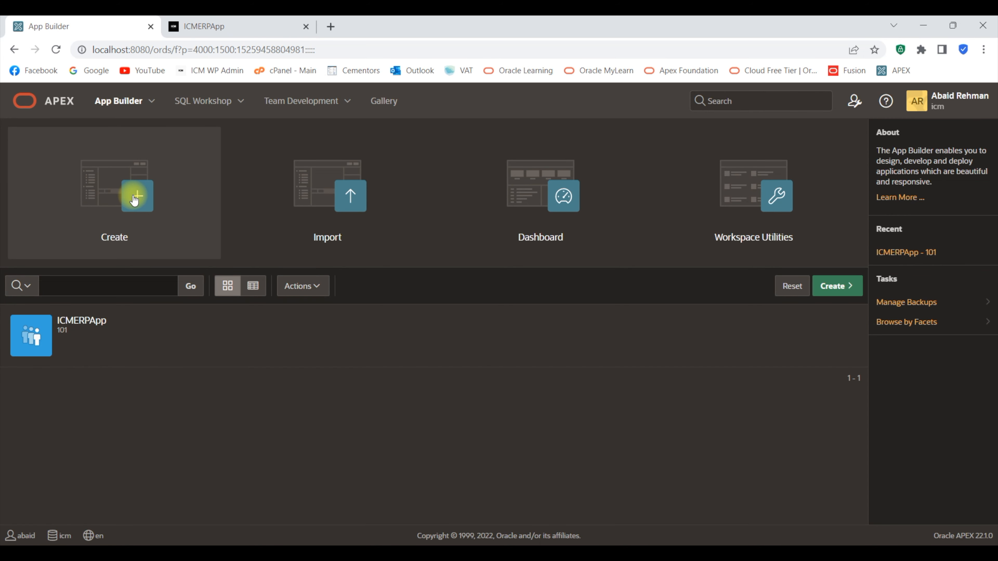
pyautogui.click(118, 196)
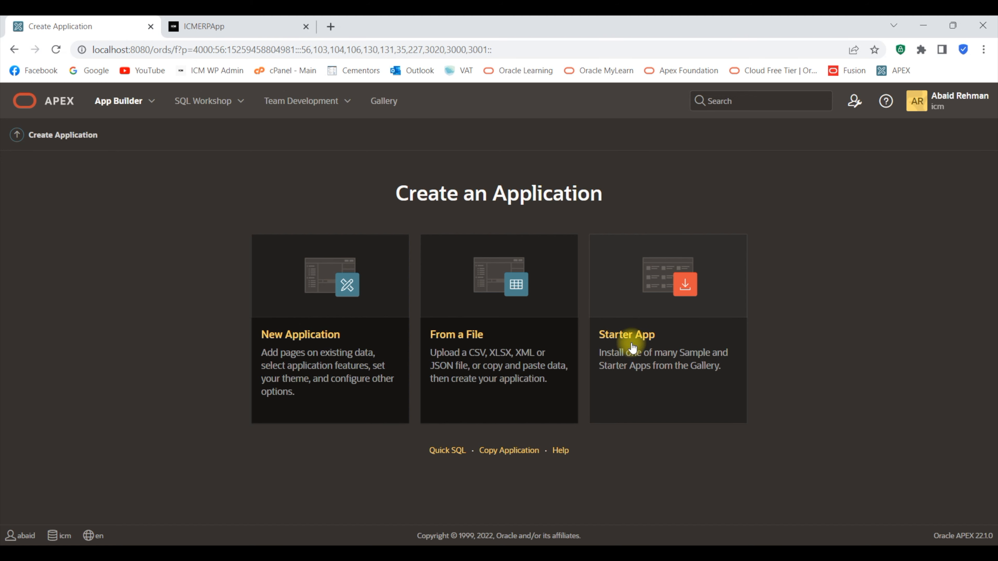
pyautogui.click(392, 100)
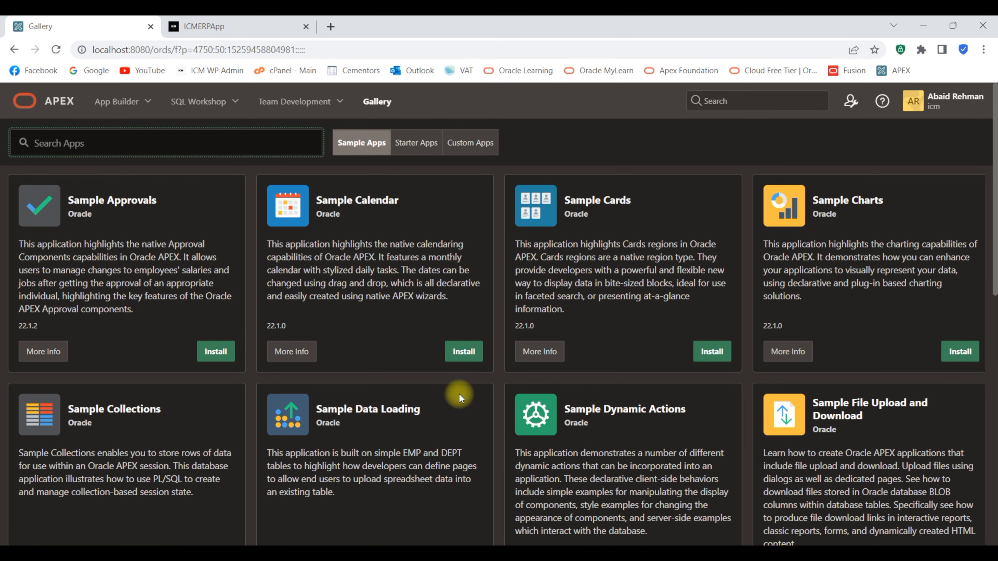
pyautogui.click(417, 142)
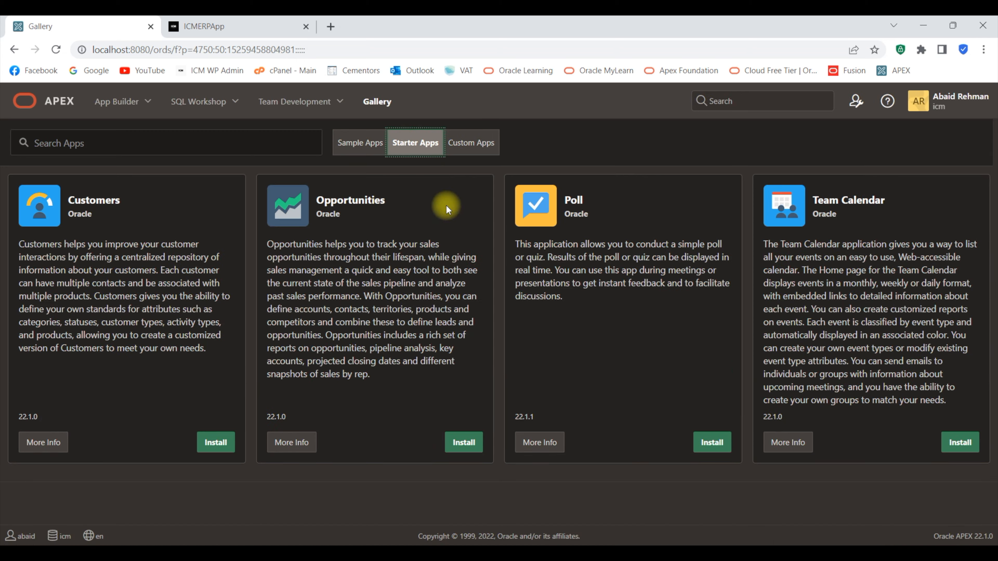
# Find Sample Master Detail among the Gallery's sample apps and install it with the default settings
pyautogui.click(364, 143)
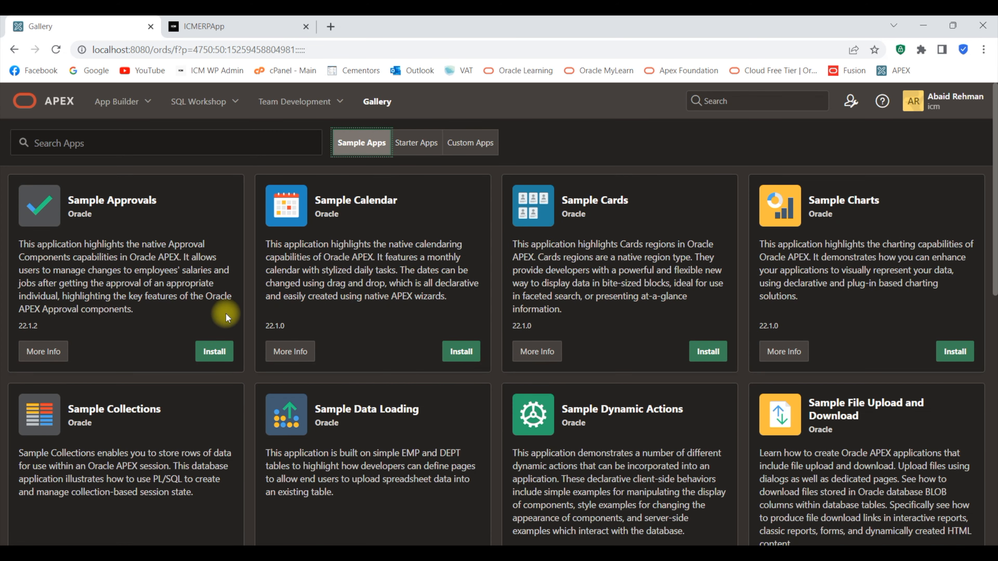
pyautogui.scroll(-5, 181, 396)
pyautogui.scroll(5, 167, 383)
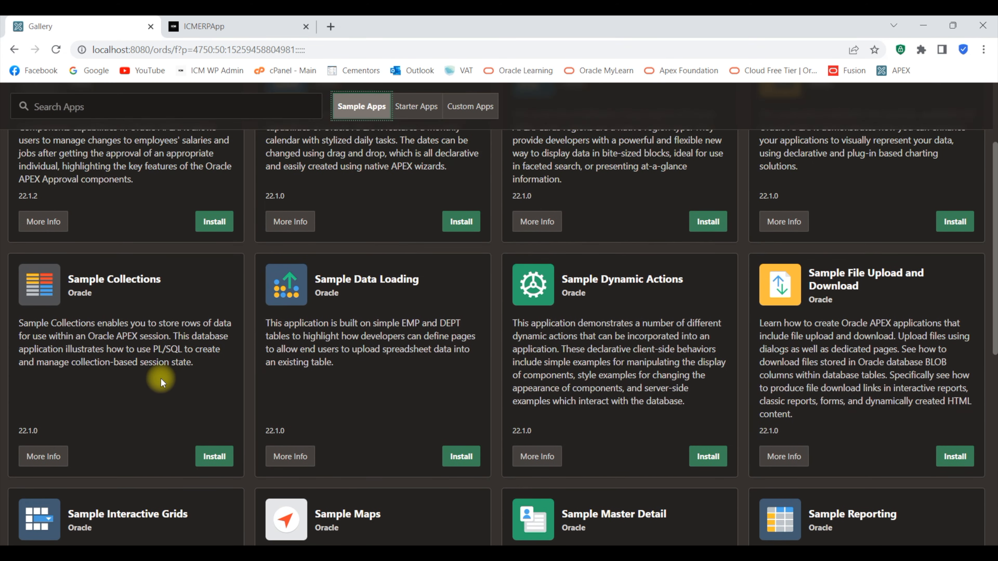
pyautogui.scroll(-8, 249, 400)
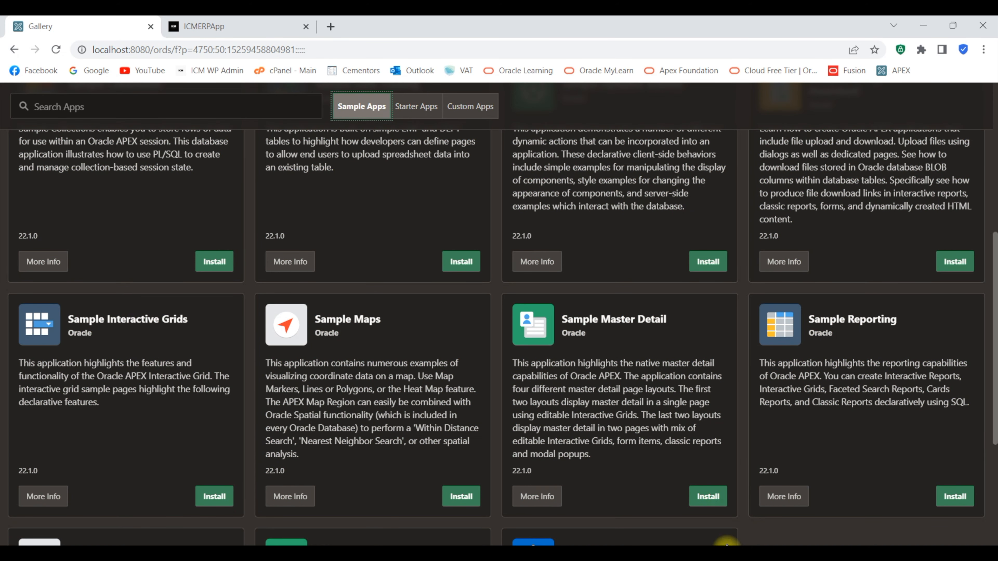
pyautogui.click(709, 497)
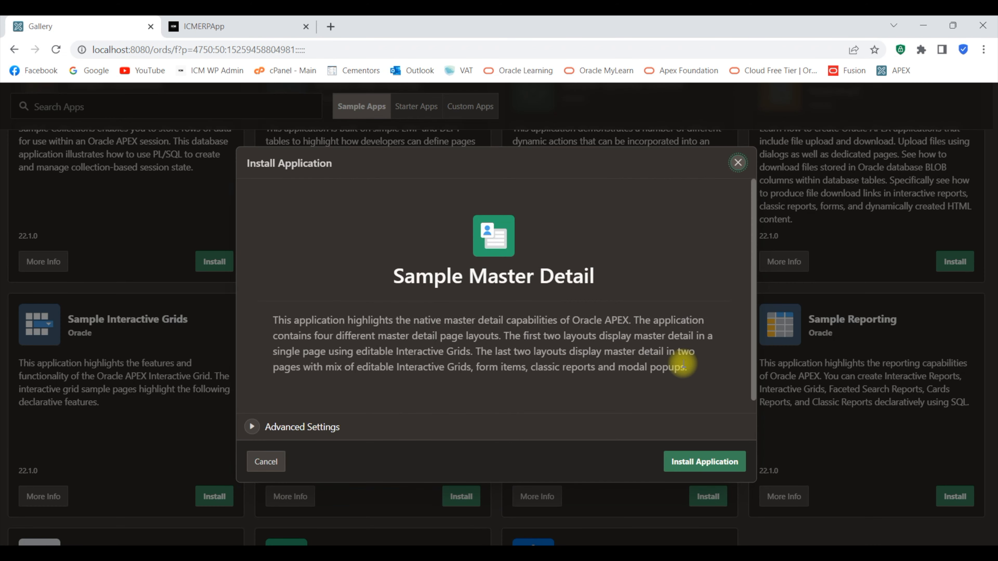
pyautogui.click(714, 463)
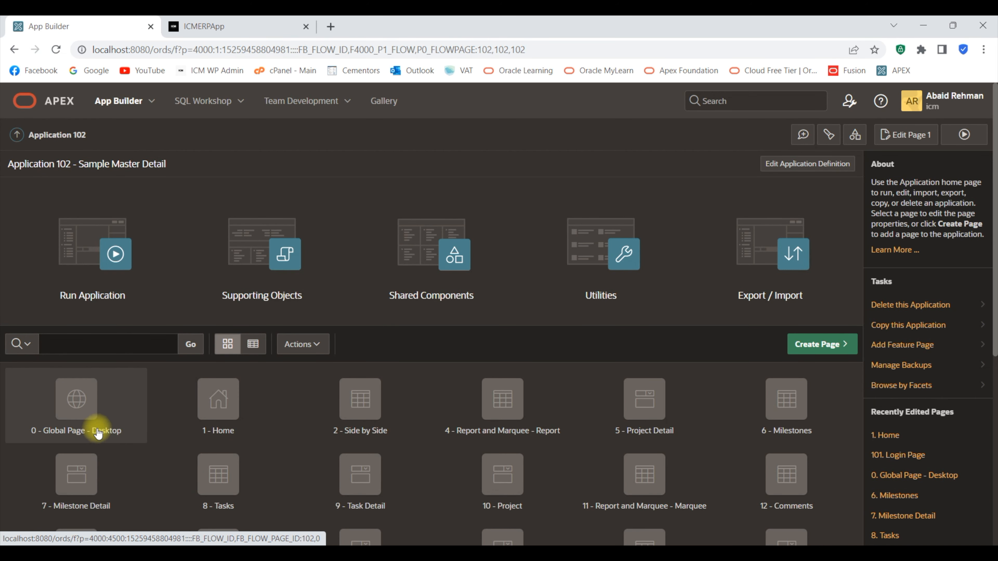
# Run the Sample Master Detail application and log in with the prefilled credentials
pyautogui.scroll(-1, 219, 424)
pyautogui.scroll(-5, 220, 424)
pyautogui.scroll(7, 214, 414)
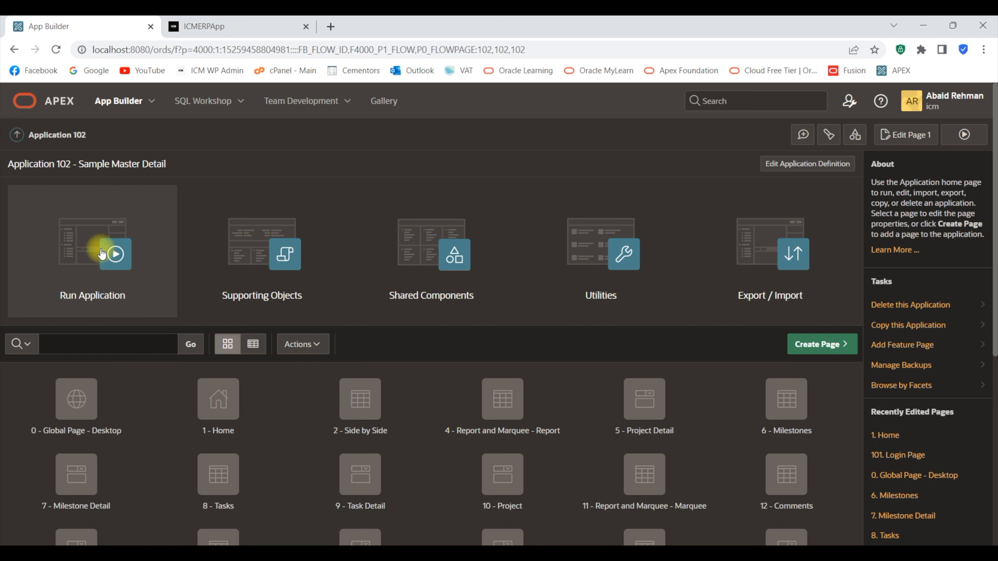
pyautogui.click(118, 255)
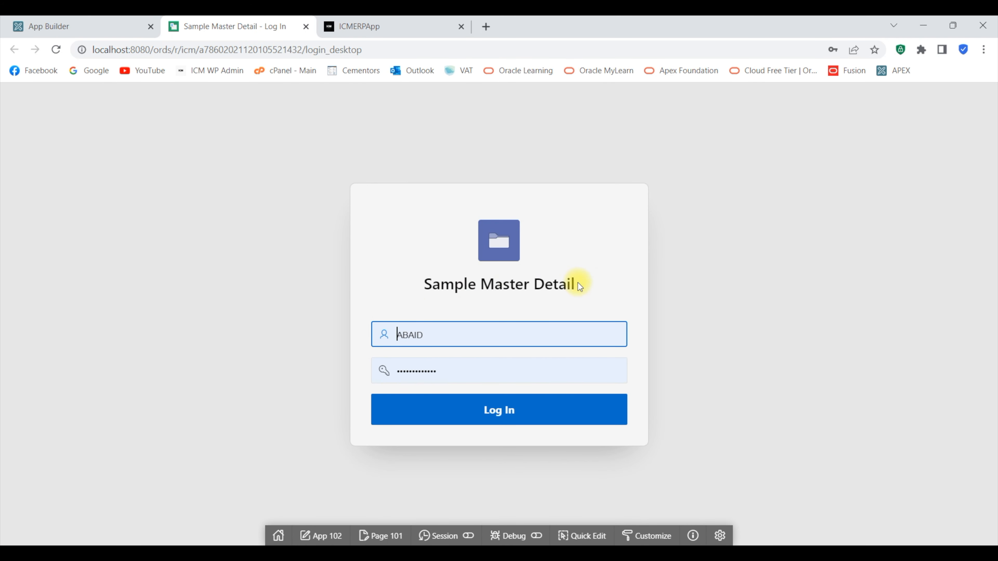
pyautogui.click(530, 410)
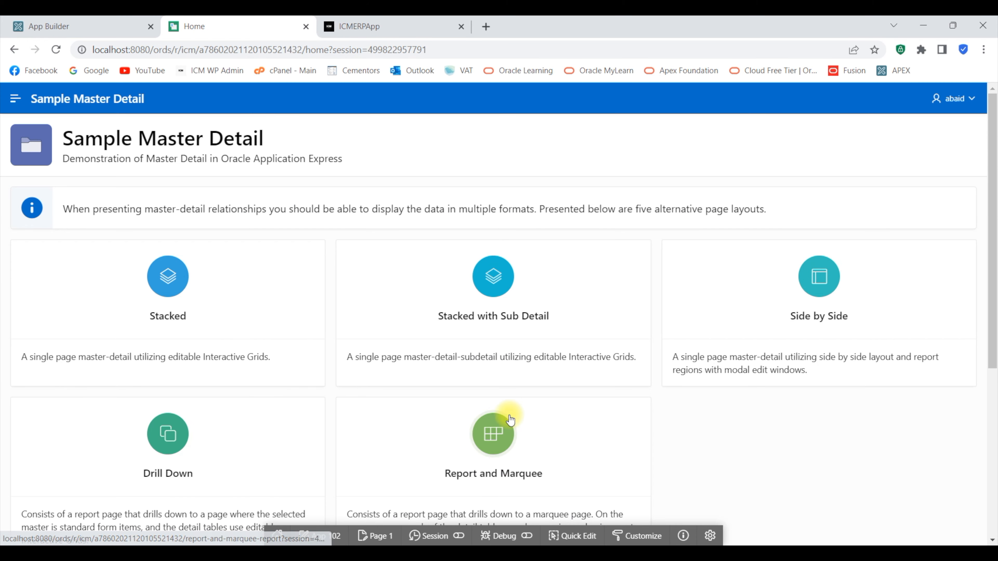
# Examine the sample application's home page and its Stacked, Side by Side and Drill Down layouts through the navigation
pyautogui.scroll(-5, 169, 321)
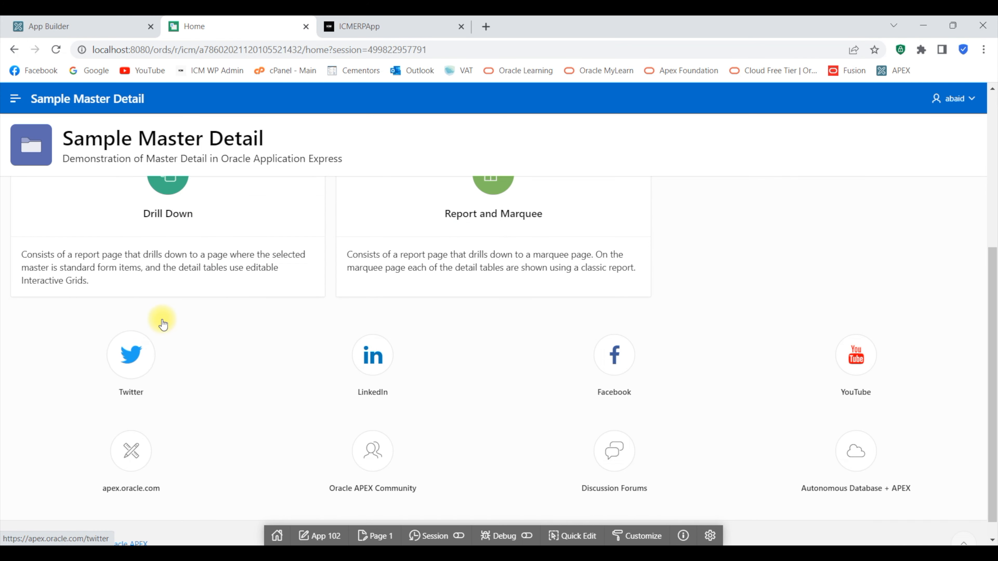
pyautogui.scroll(5, 126, 311)
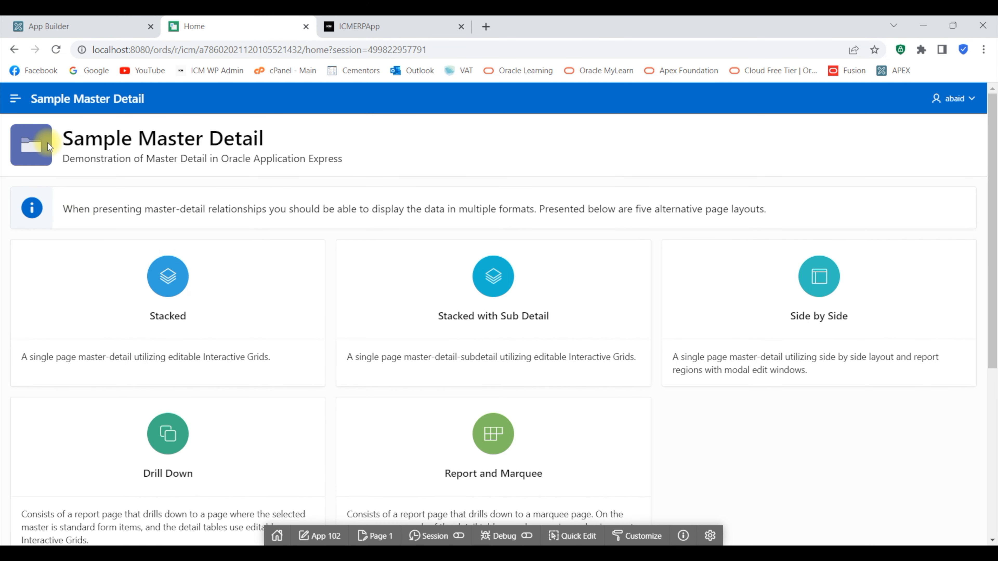
pyautogui.click(16, 99)
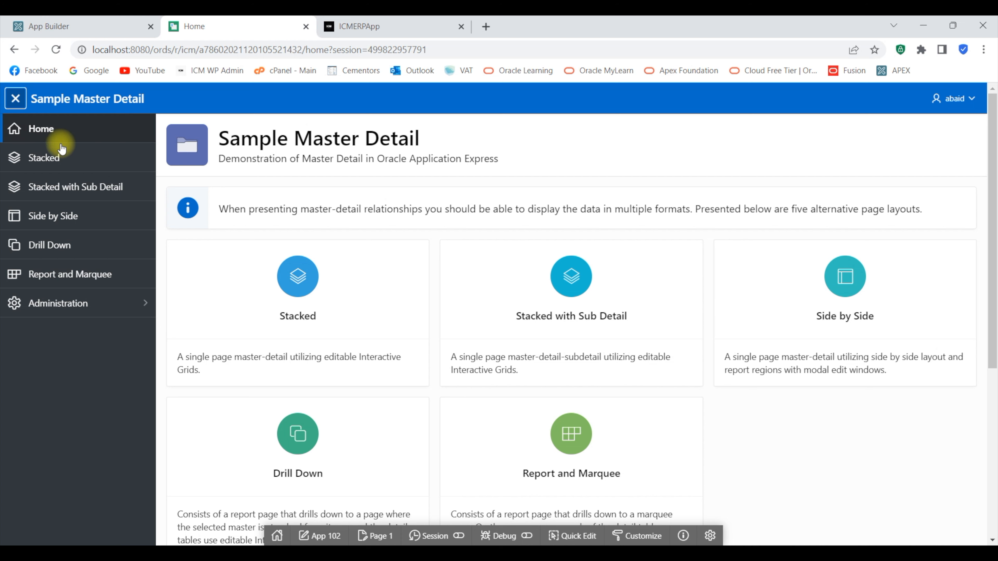
pyautogui.click(61, 159)
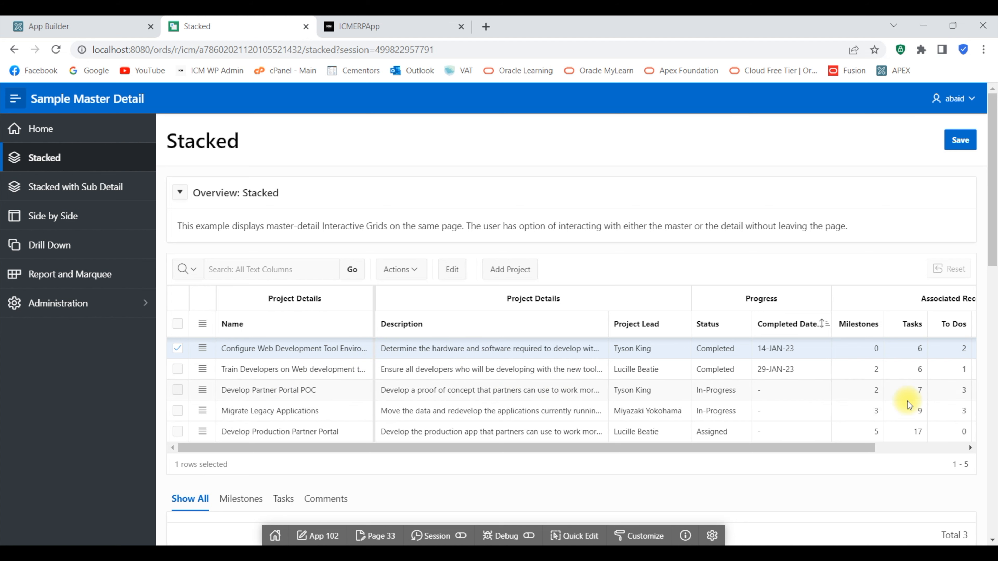
pyautogui.click(39, 220)
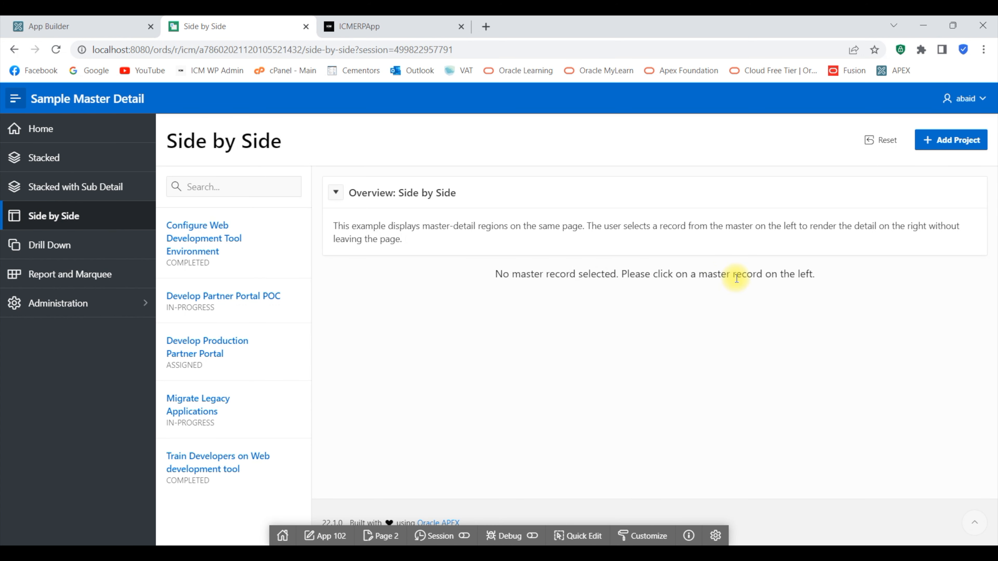
pyautogui.click(59, 245)
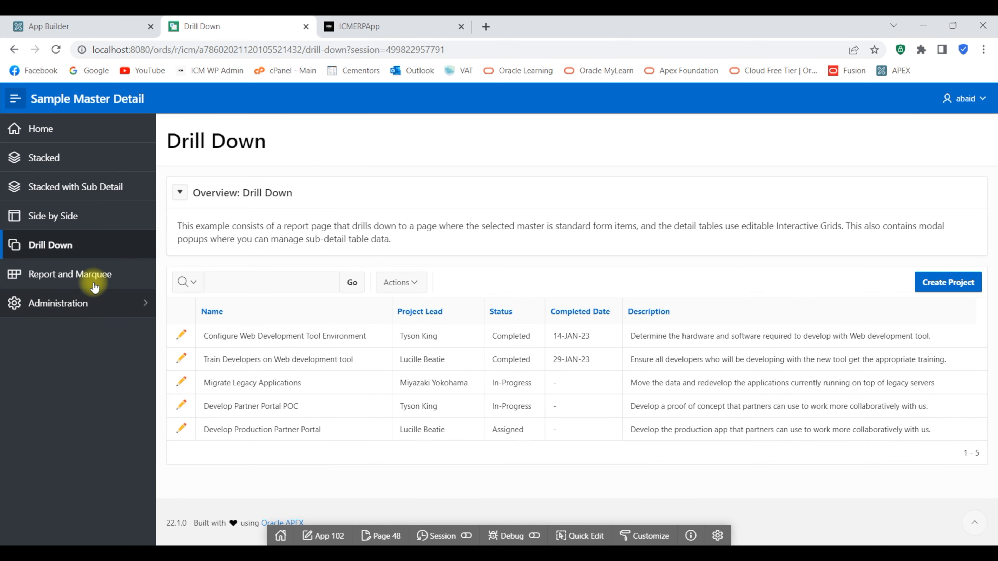
# Go back to the sample's Home page, review its layout cards and open the Drill Down example from there
pyautogui.click(56, 129)
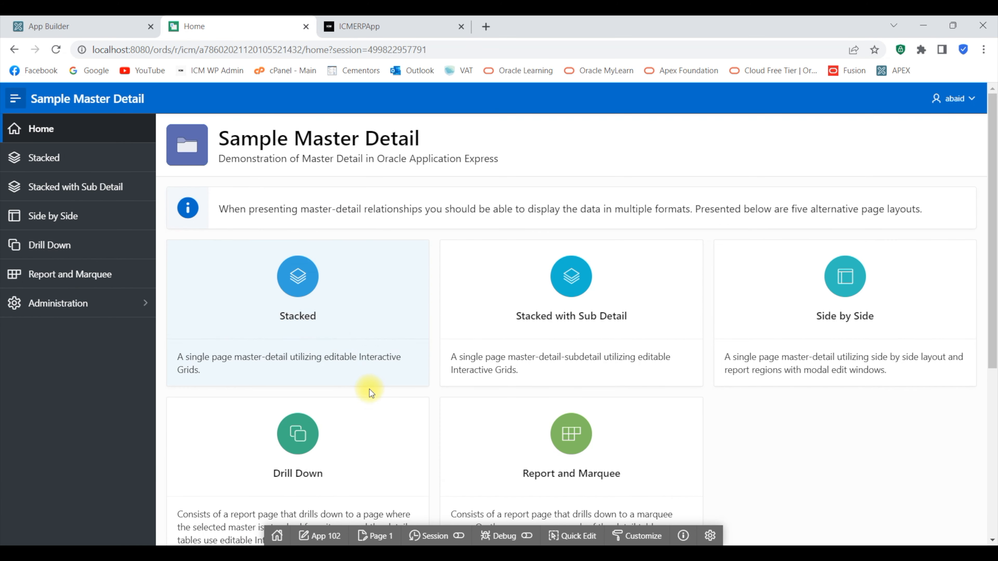
pyautogui.scroll(-6, 370, 389)
pyautogui.scroll(5, 367, 384)
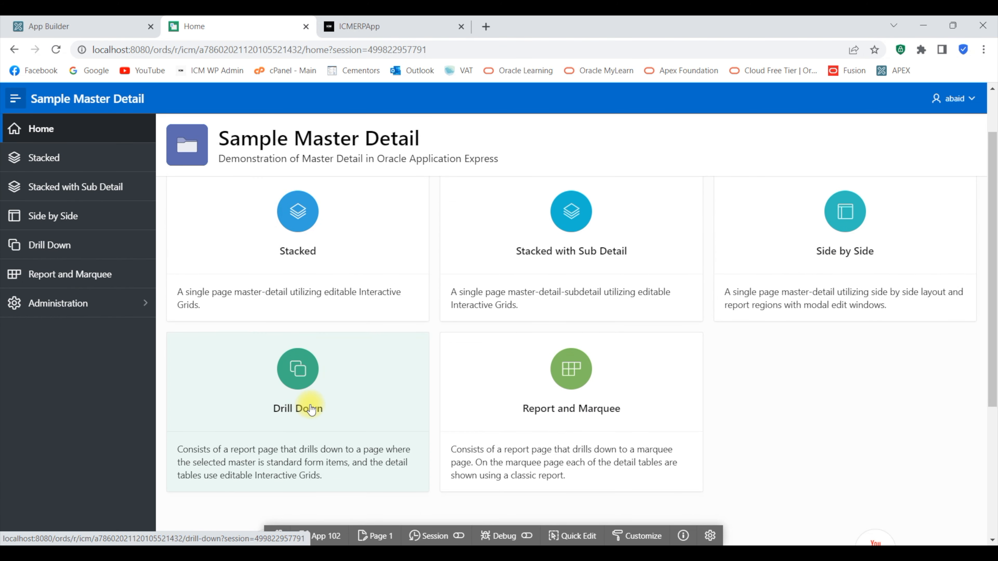
pyautogui.click(310, 408)
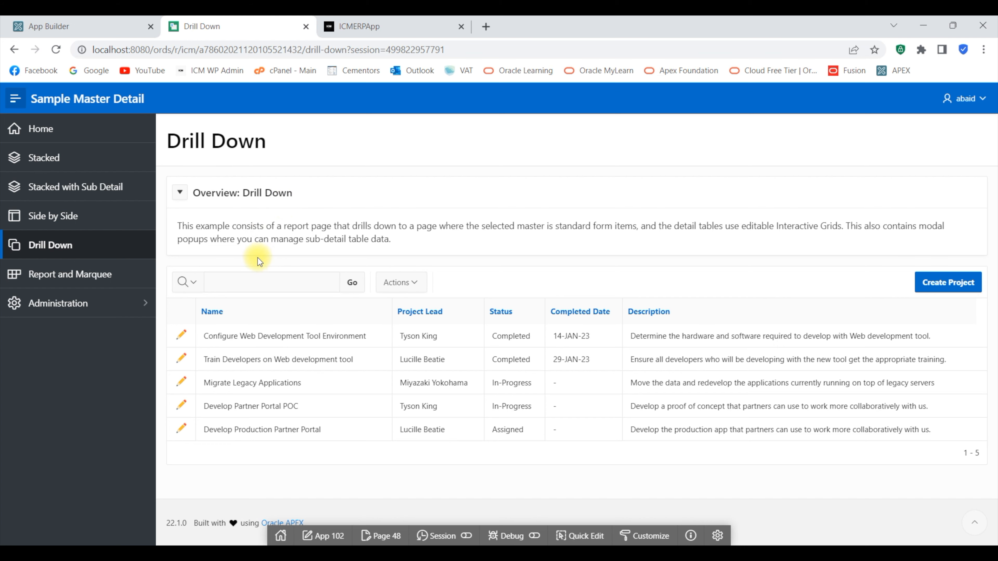
# Switch back to App Builder and review the page list of the Sample Master Detail application
pyautogui.click(75, 26)
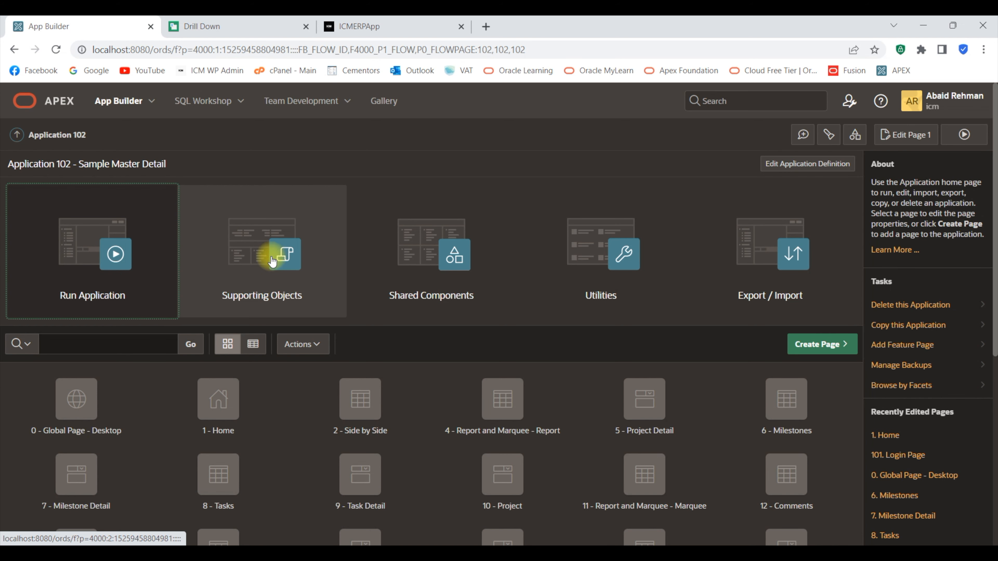
pyautogui.scroll(-1, 245, 223)
pyautogui.scroll(1, 243, 177)
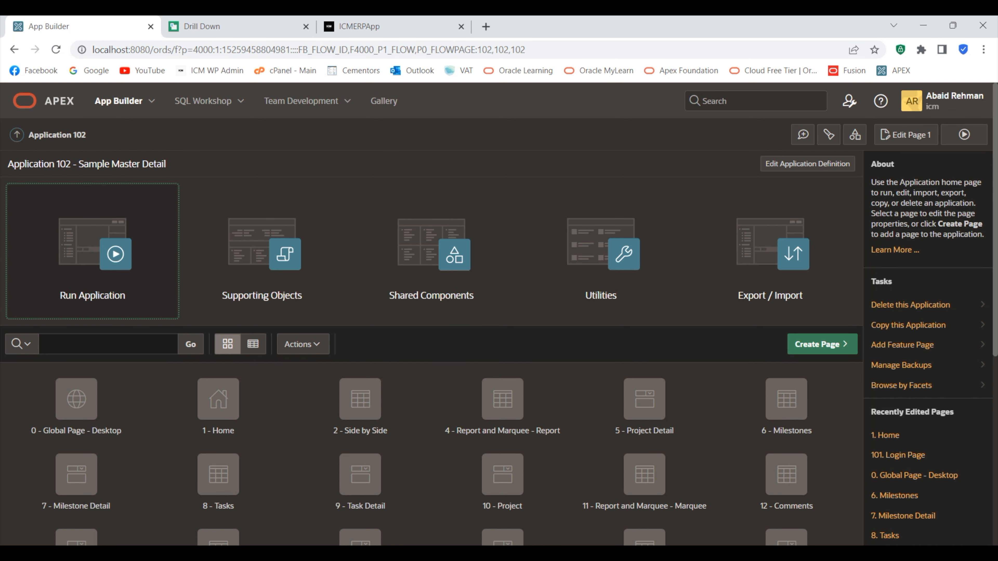
pyautogui.click(805, 555)
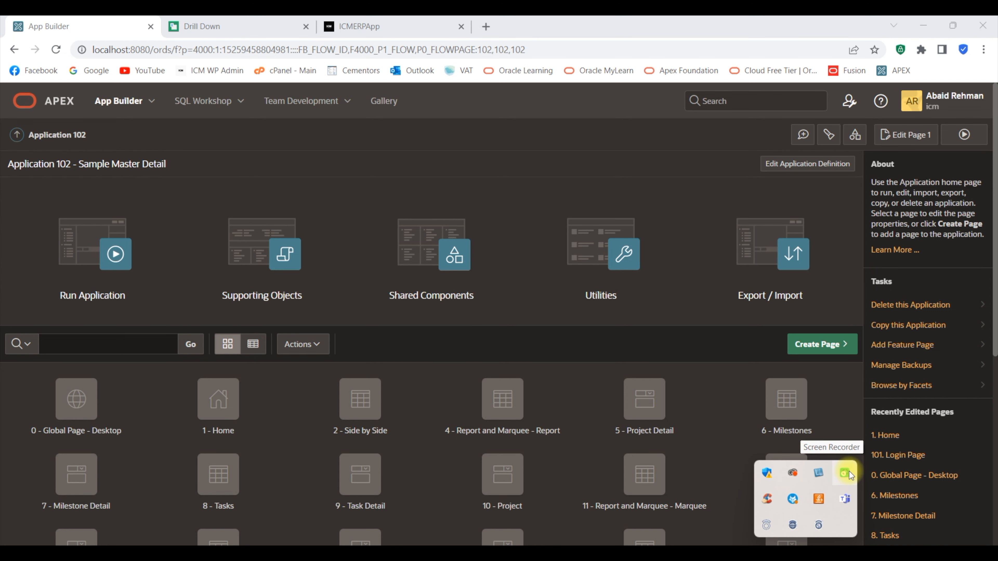